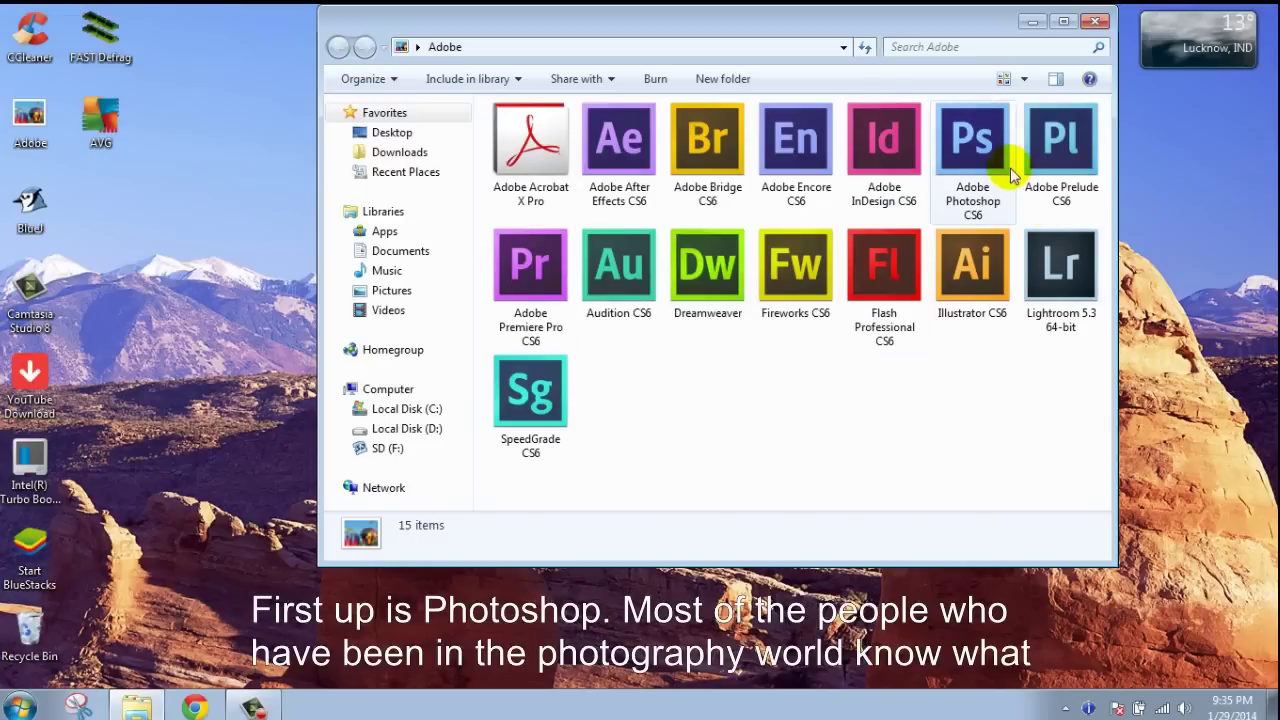
# - Launch Photoshop CS6 from the Adobe folder and open the photo DSC01795.JPG
pyautogui.doubleClick(1012, 175)
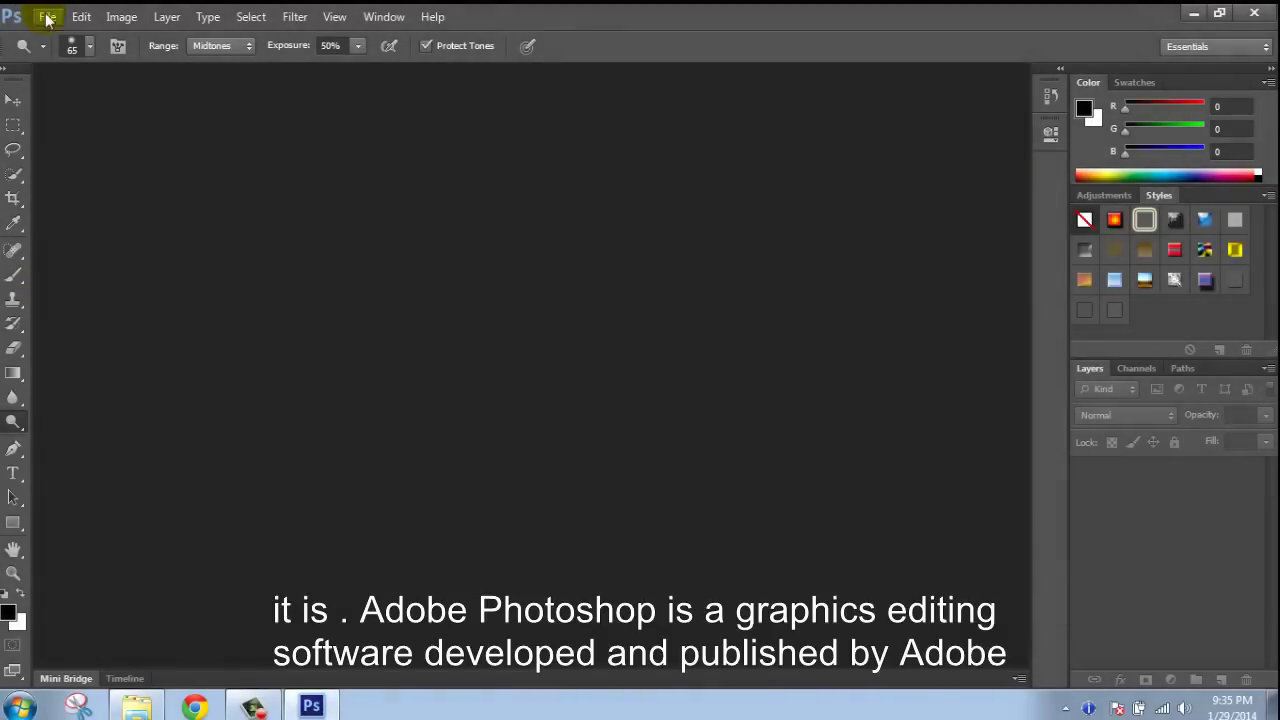
pyautogui.click(47, 17)
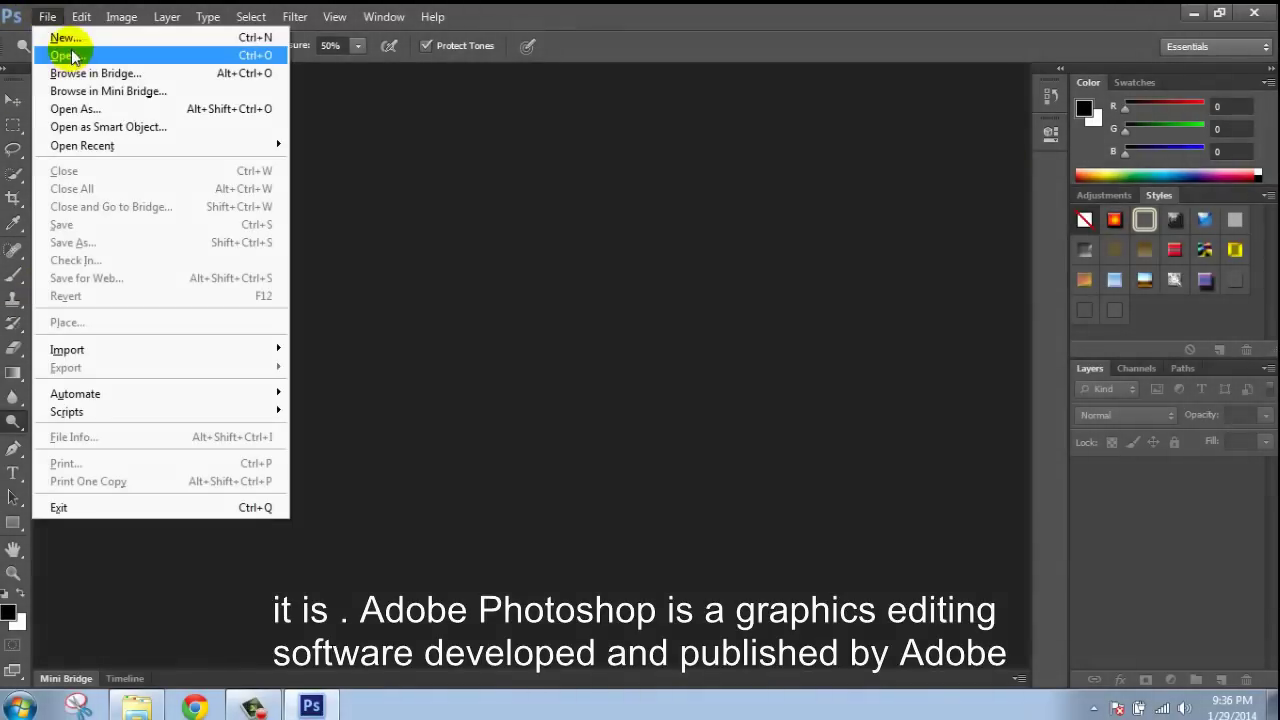
pyautogui.click(66, 48)
pyautogui.doubleClick(509, 297)
# - Show the adjustments, try the New in CS 6 workspace and switch to the Photography workspace
pyautogui.click(1104, 195)
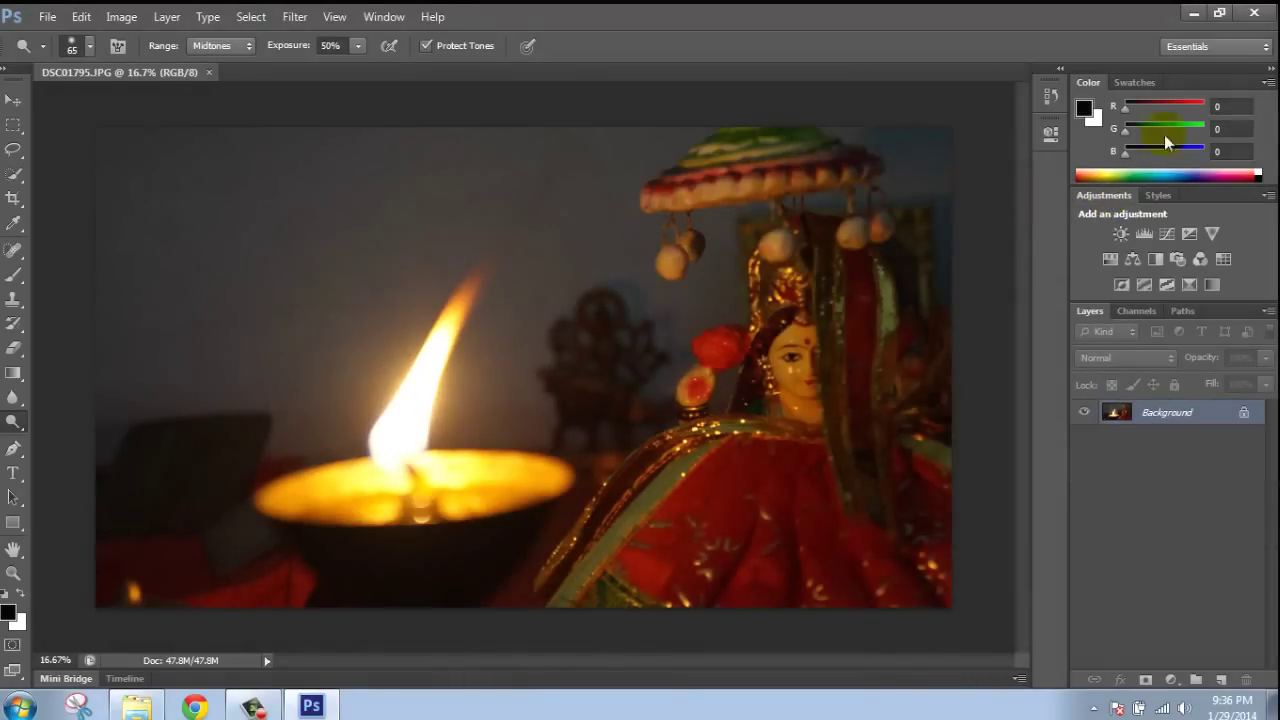
pyautogui.click(1210, 46)
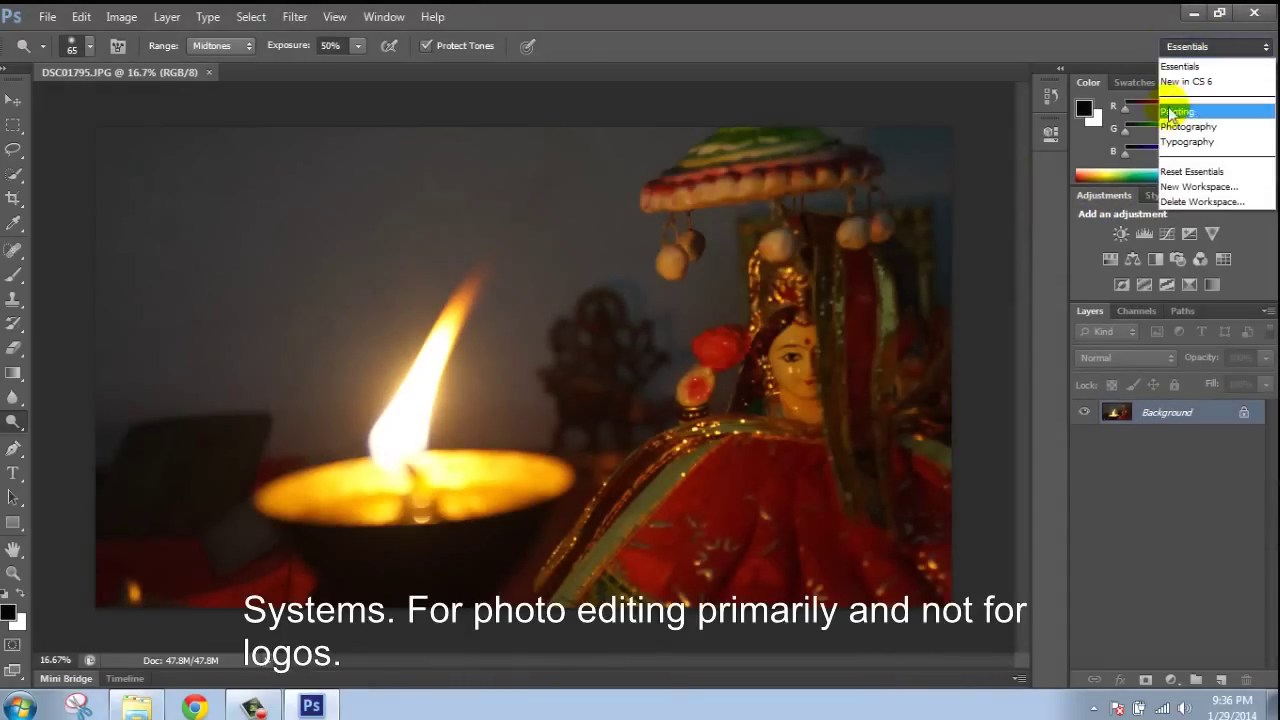
pyautogui.click(1190, 86)
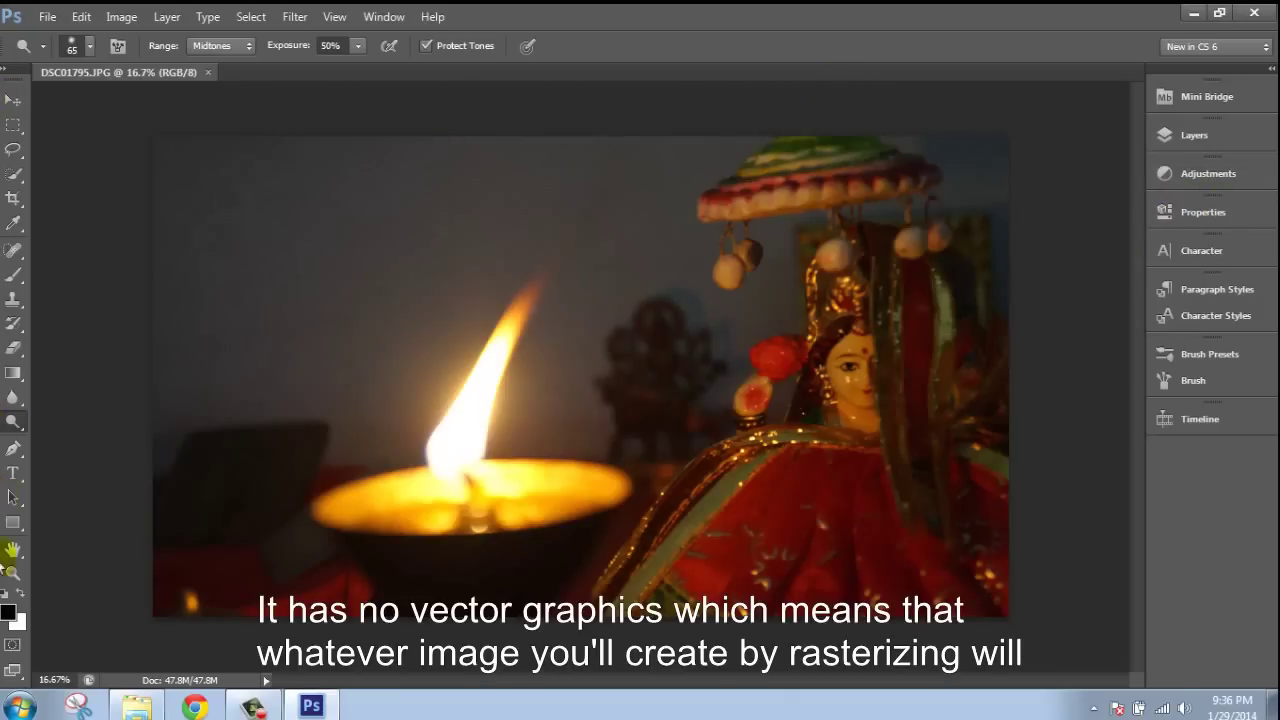
pyautogui.click(1217, 46)
pyautogui.click(1172, 123)
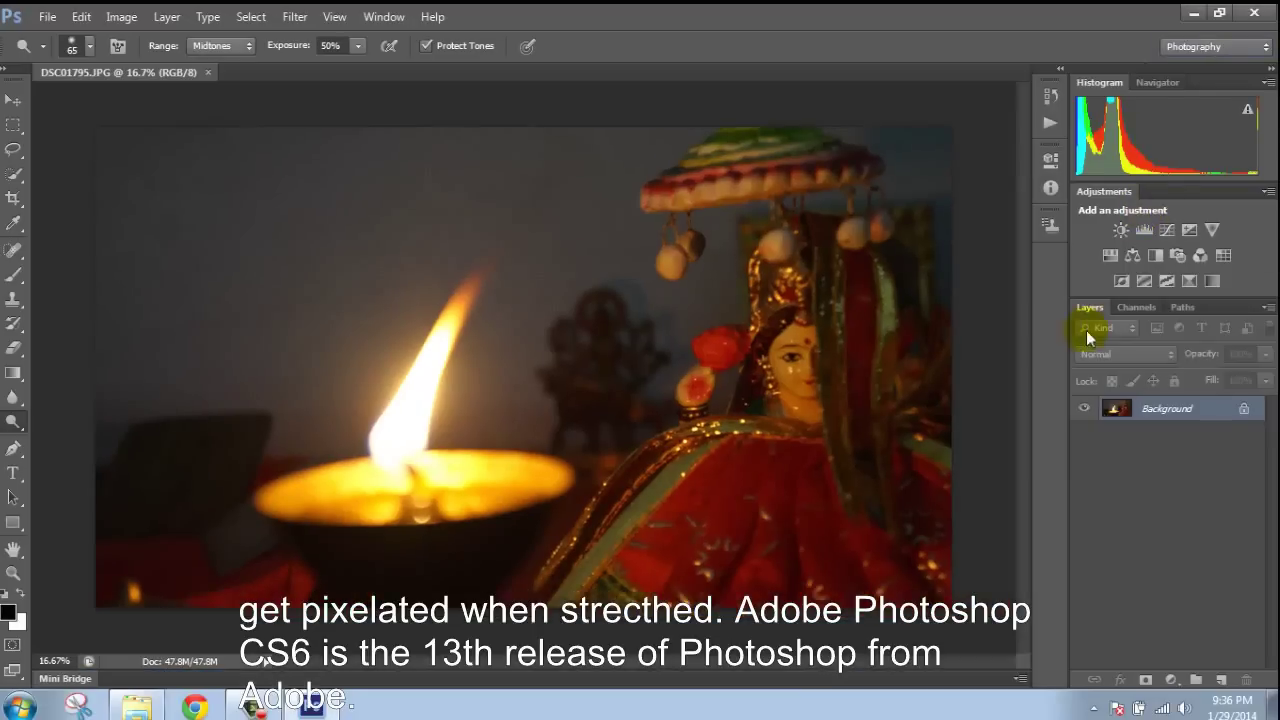
# - Add a Brightness/Contrast adjustment layer with brightness 107 and contrast 80, plus a Curves layer with a point at input 206, output 210
pyautogui.click(1119, 230)
pyautogui.moveTo(928, 249); pyautogui.dragTo(981, 256)
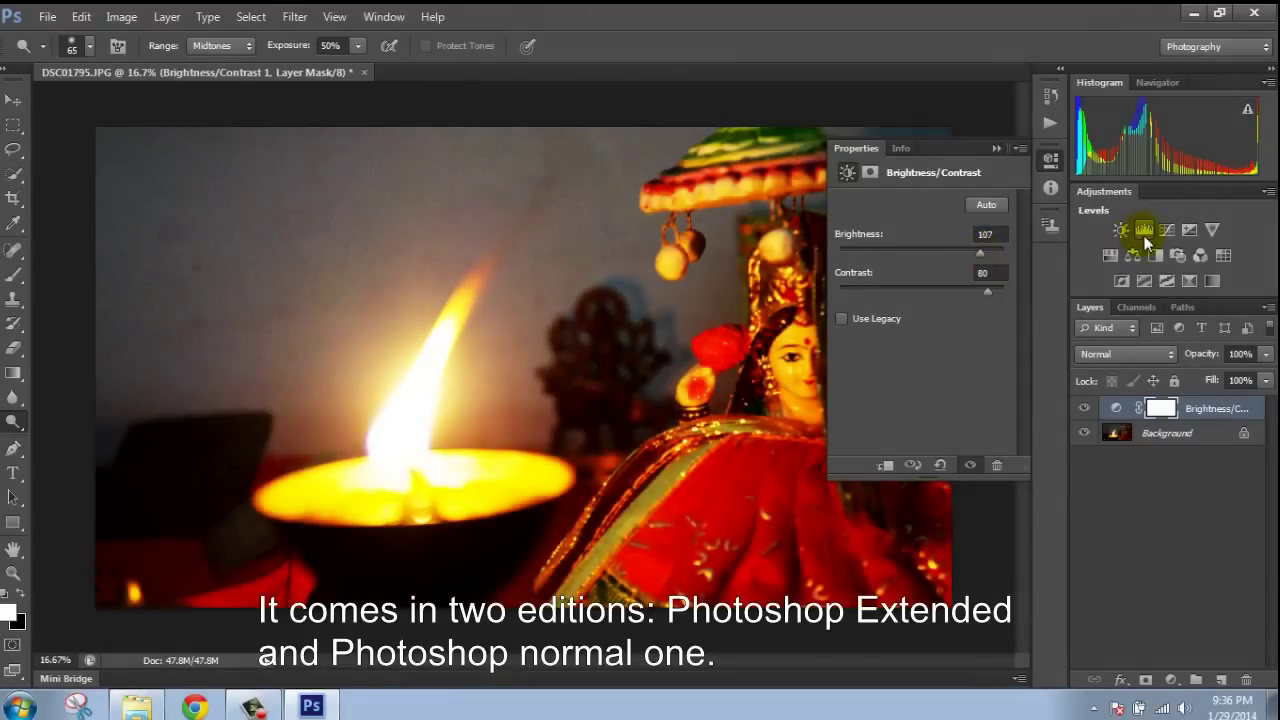
pyautogui.click(1166, 231)
pyautogui.moveTo(969, 281); pyautogui.dragTo(969, 270)
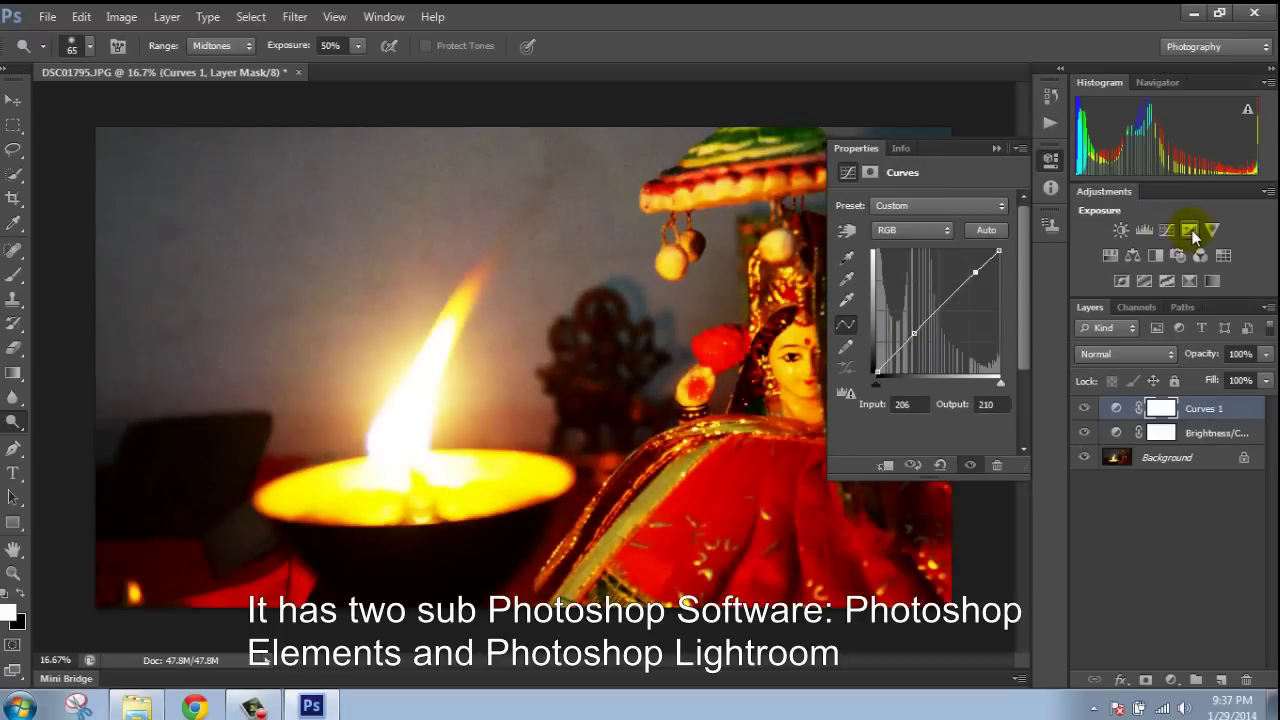
# - Add an Exposure adjustment layer and a Vibrance adjustment layer with vibrance raised to the maximum
pyautogui.click(1190, 231)
pyautogui.moveTo(921, 251)
pyautogui.mouseDown()
pyautogui.moveTo(909, 257)
pyautogui.moveTo(921, 265)
pyautogui.mouseUp()
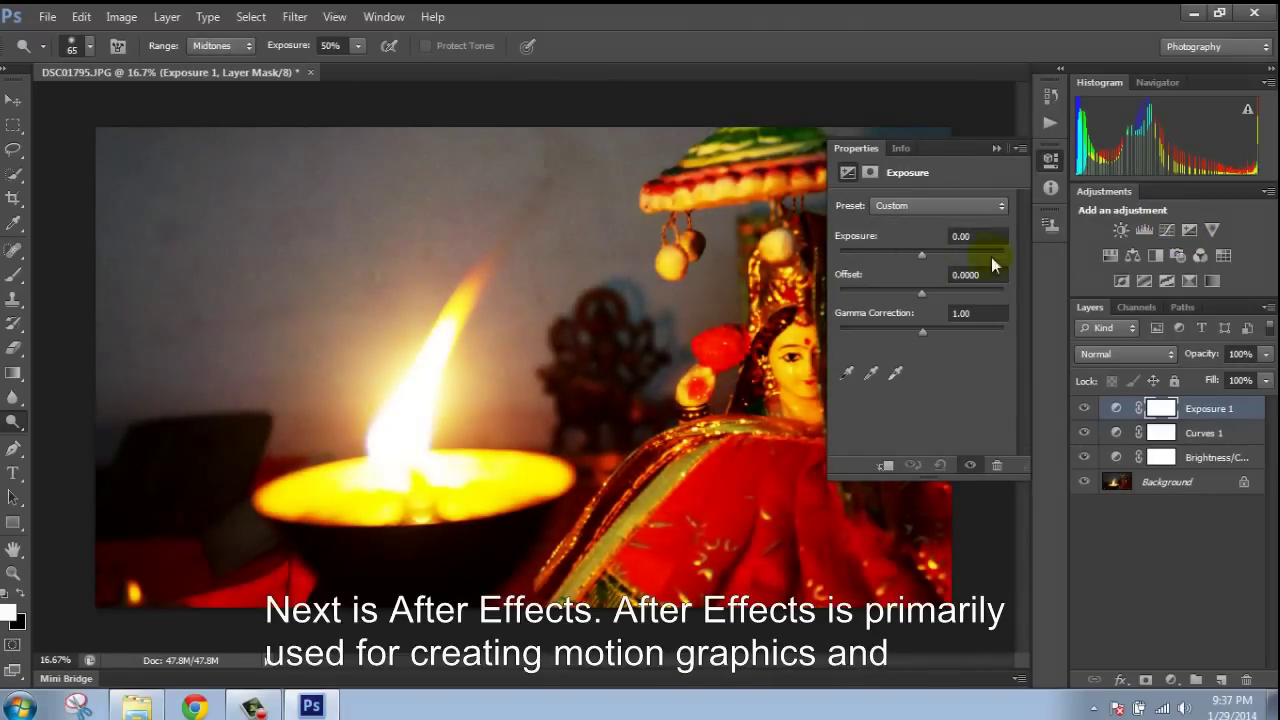
pyautogui.click(1212, 230)
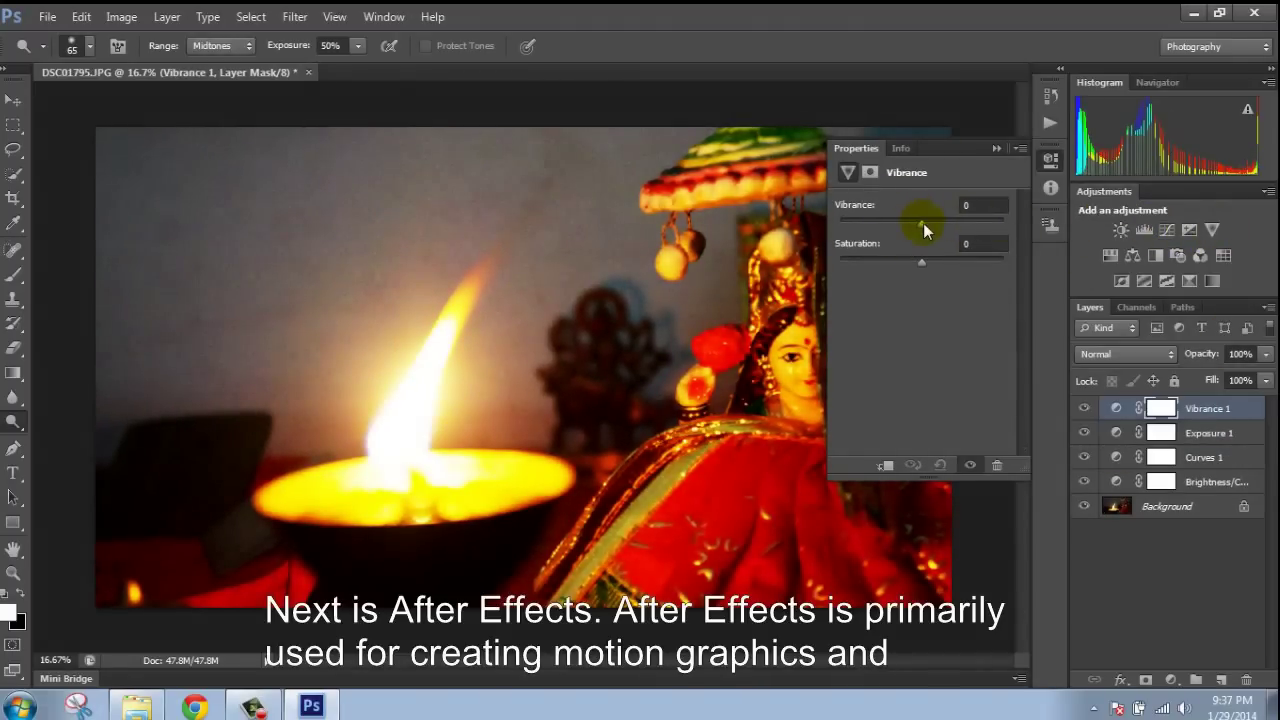
pyautogui.moveTo(924, 224); pyautogui.dragTo(1021, 222)
pyautogui.click(996, 148)
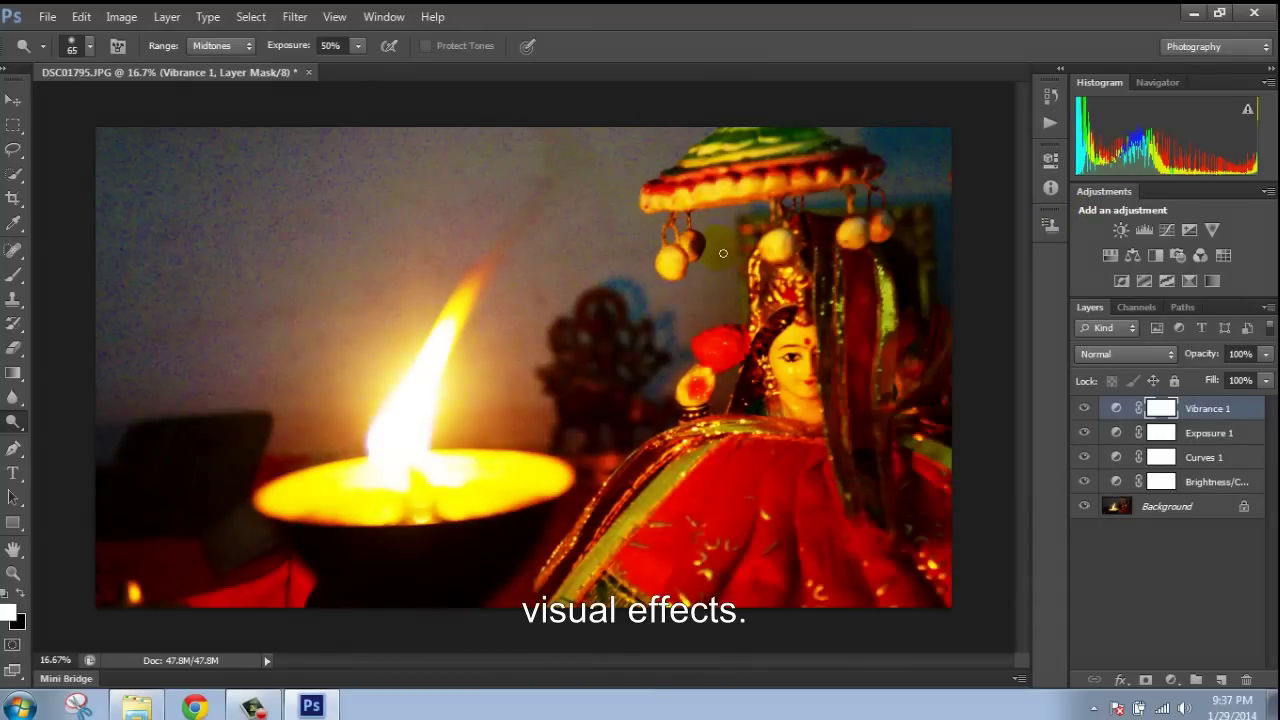
pyautogui.press('y')
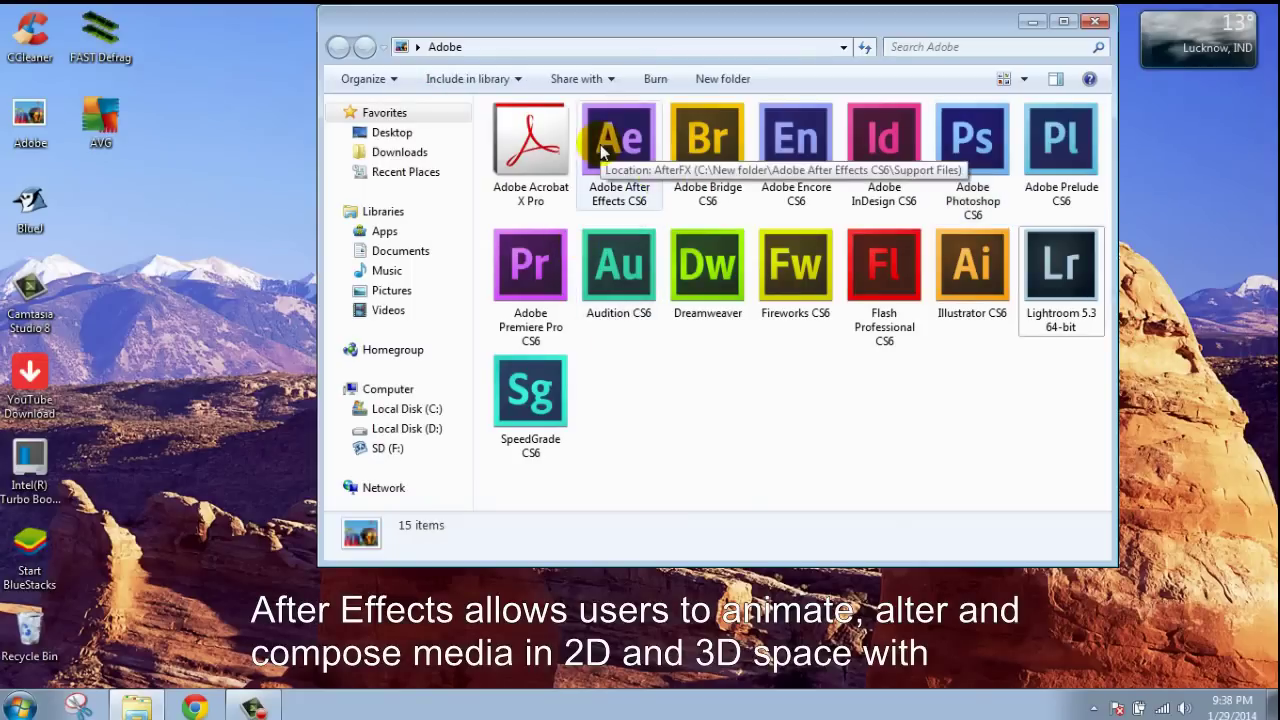
# - Launch After Effects CS6 from the Adobe folder and open the Intro project from My Documents
pyautogui.doubleClick(618, 140)
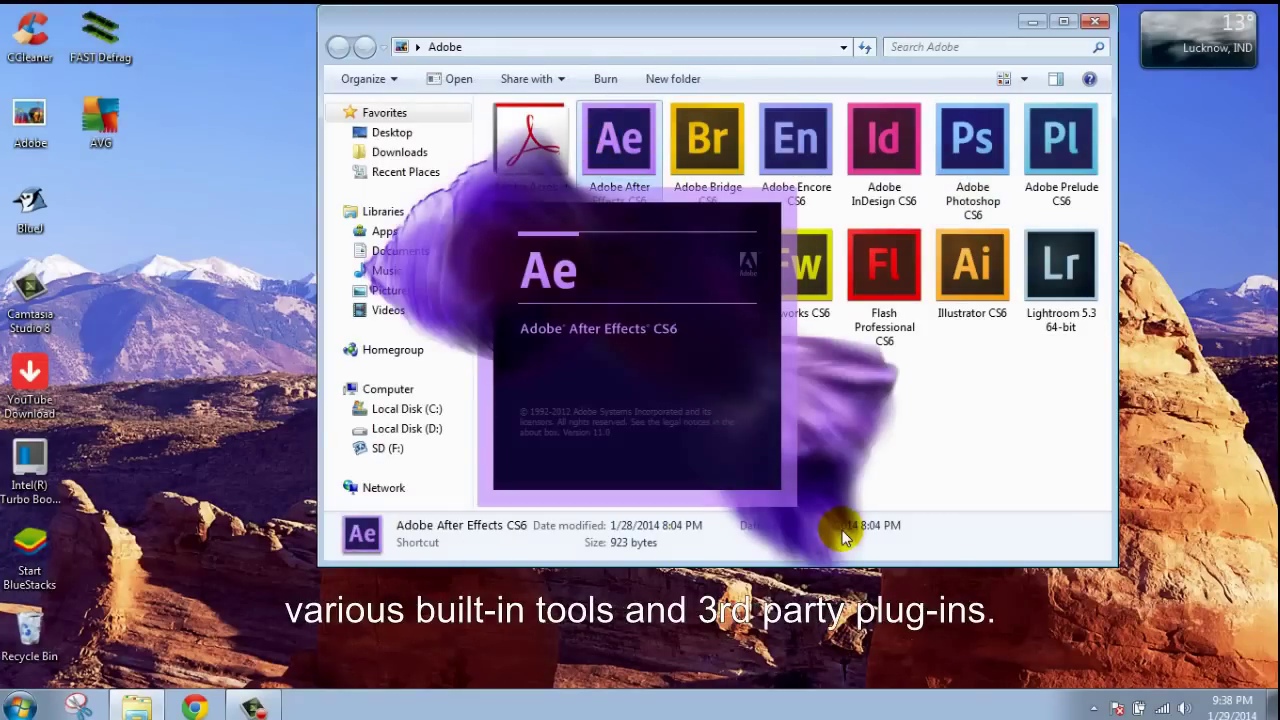
pyautogui.click(775, 418)
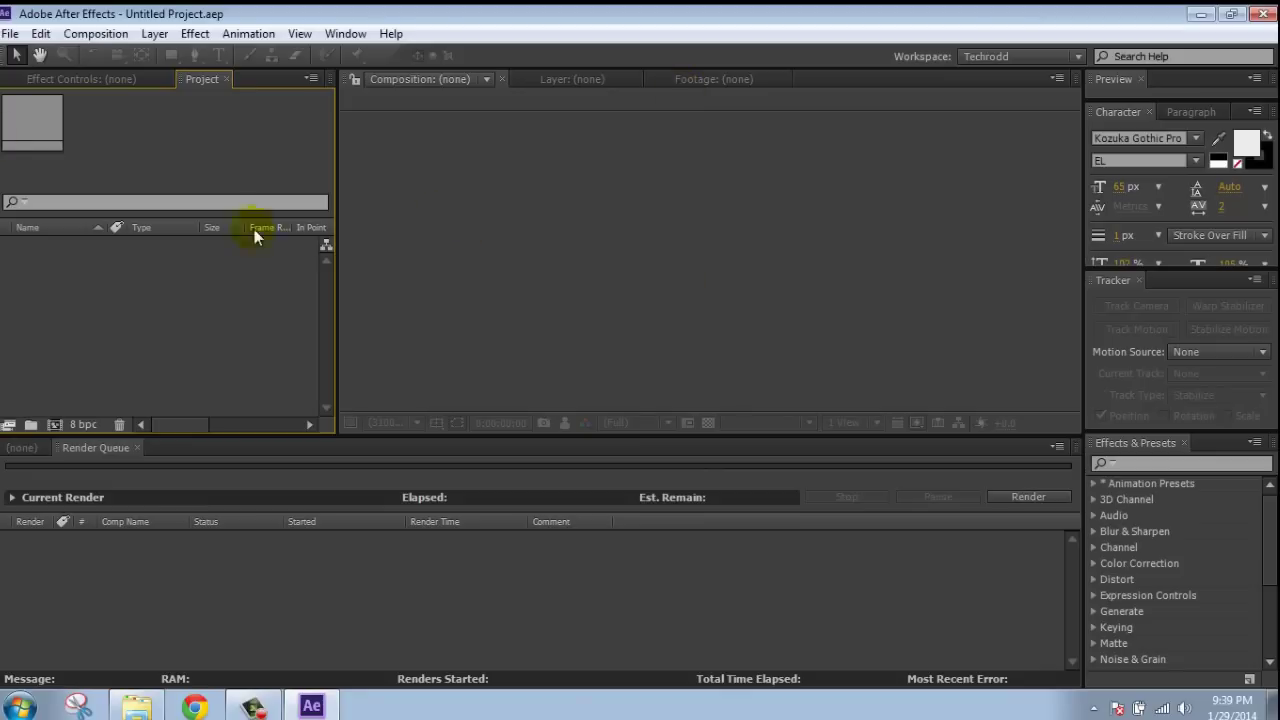
pyautogui.click(12, 36)
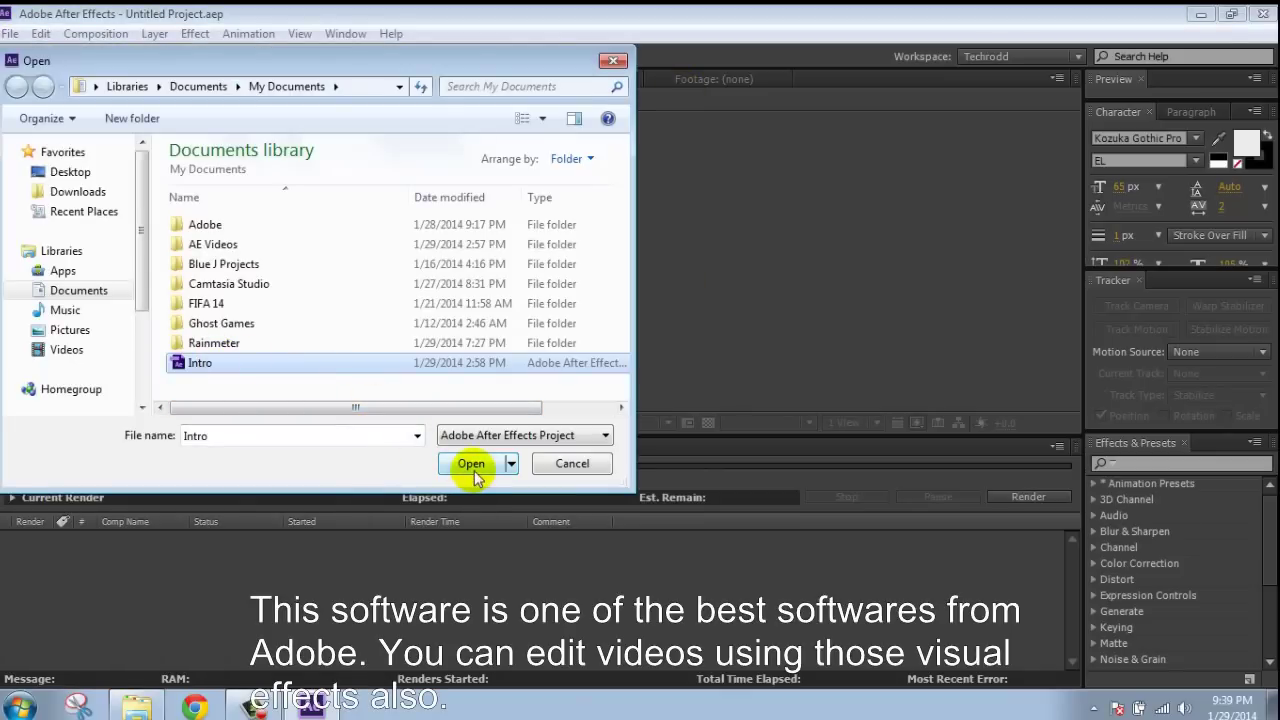
pyautogui.click(471, 464)
# - Return the playhead to the start of Comp 1 and play the composition
pyautogui.moveTo(876, 487); pyautogui.dragTo(497, 485)
pyautogui.press('space')
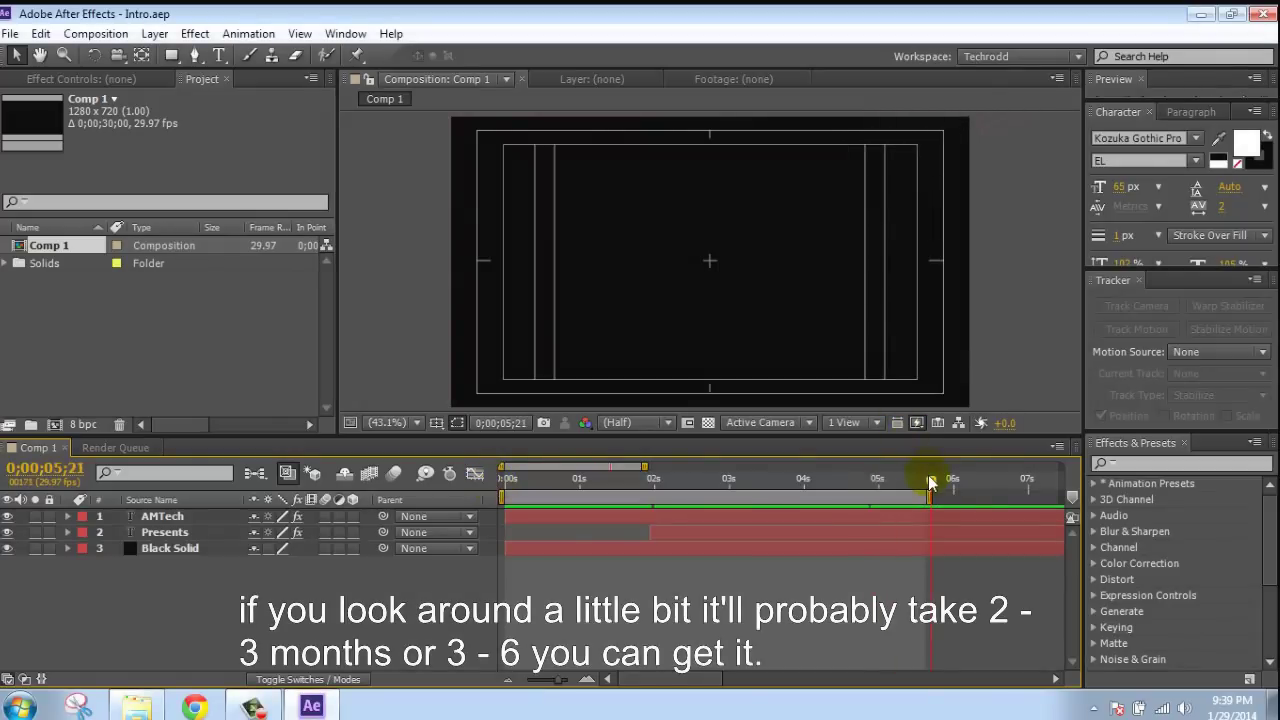
pyautogui.click(10, 33)
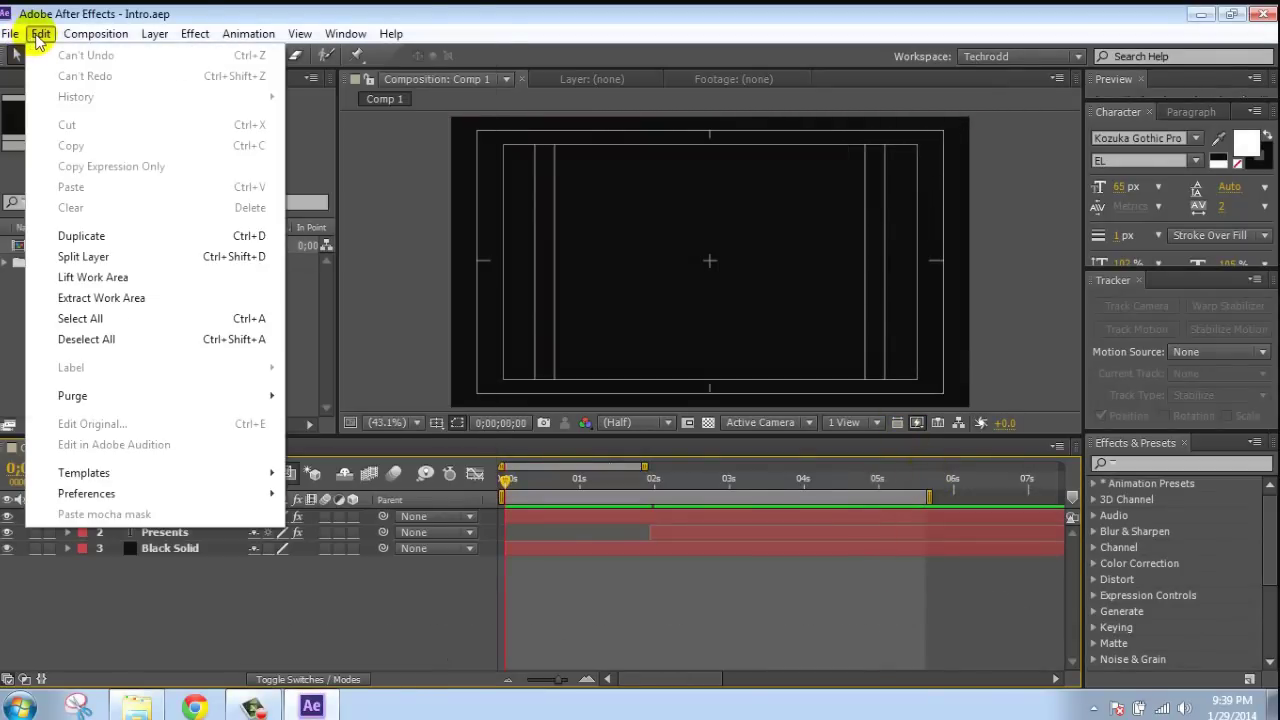
pyautogui.click(40, 33)
pyautogui.click(96, 33)
pyautogui.moveTo(155, 36)
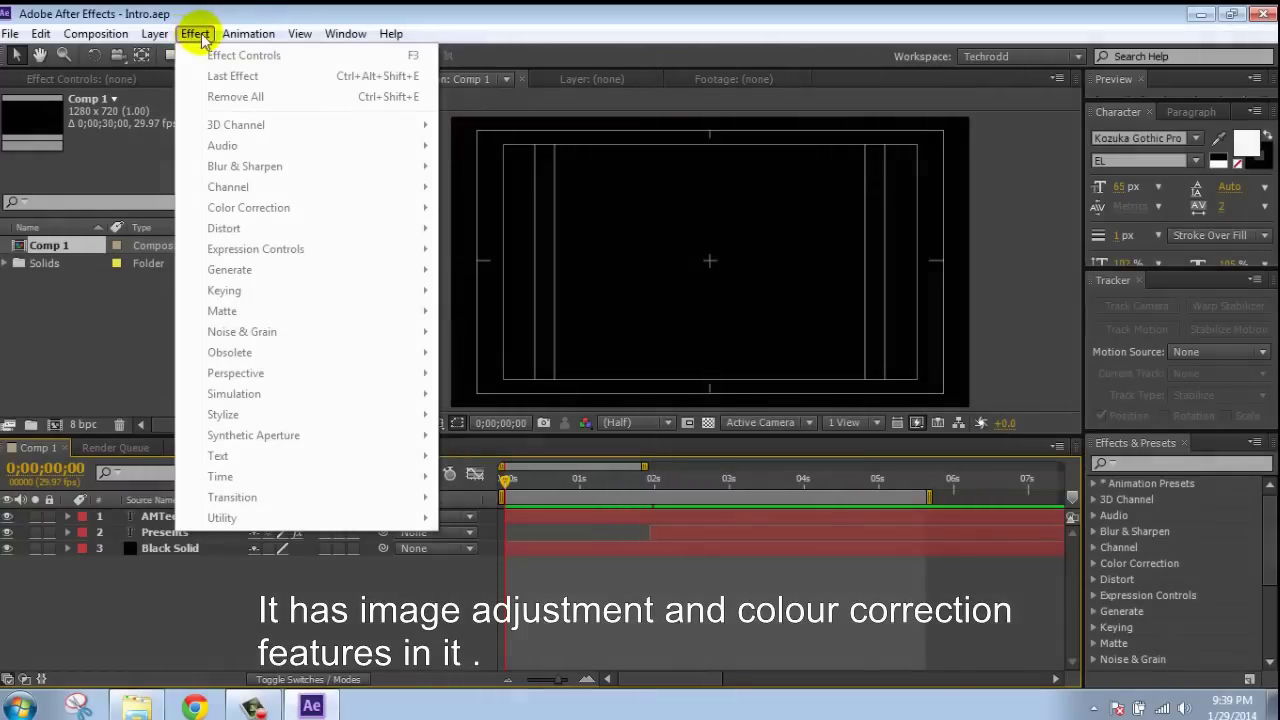
pyautogui.moveTo(231, 39)
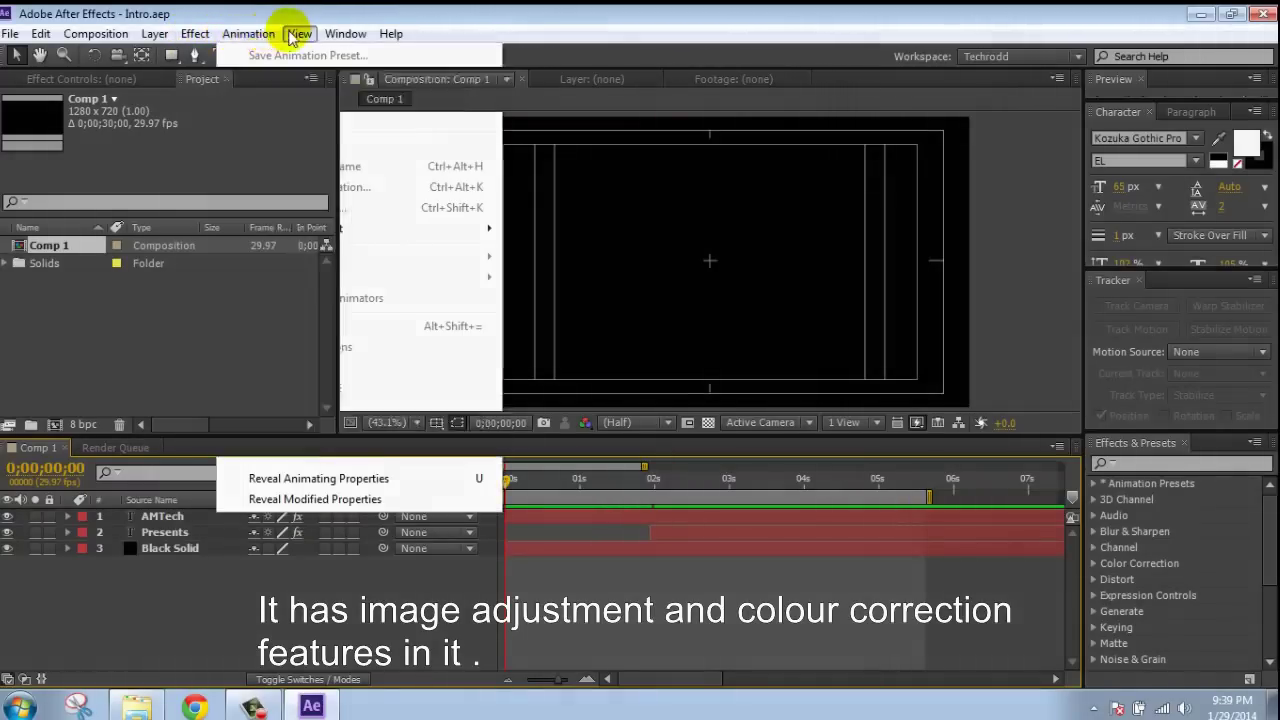
pyautogui.moveTo(340, 35)
pyautogui.moveTo(388, 35)
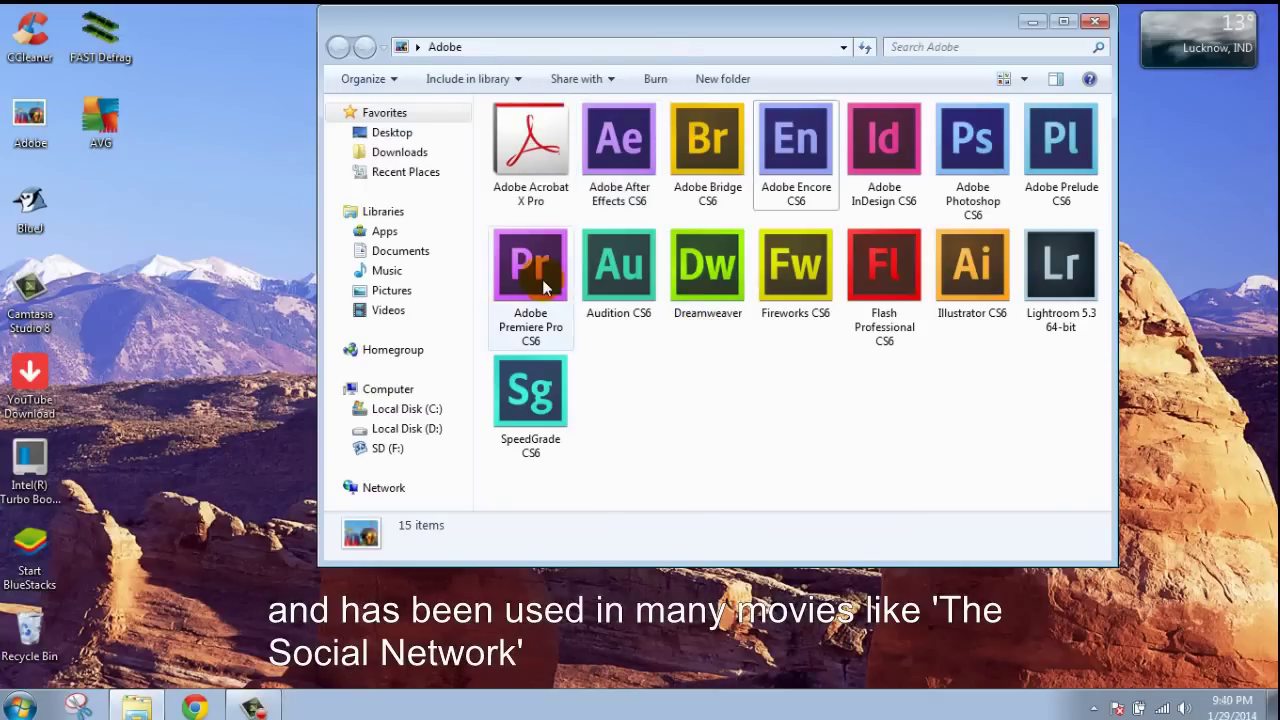
# - Launch Premiere Pro CS6 and create the project Untitled with a DV - NTSC Standard 48kHz sequence
pyautogui.doubleClick(543, 284)
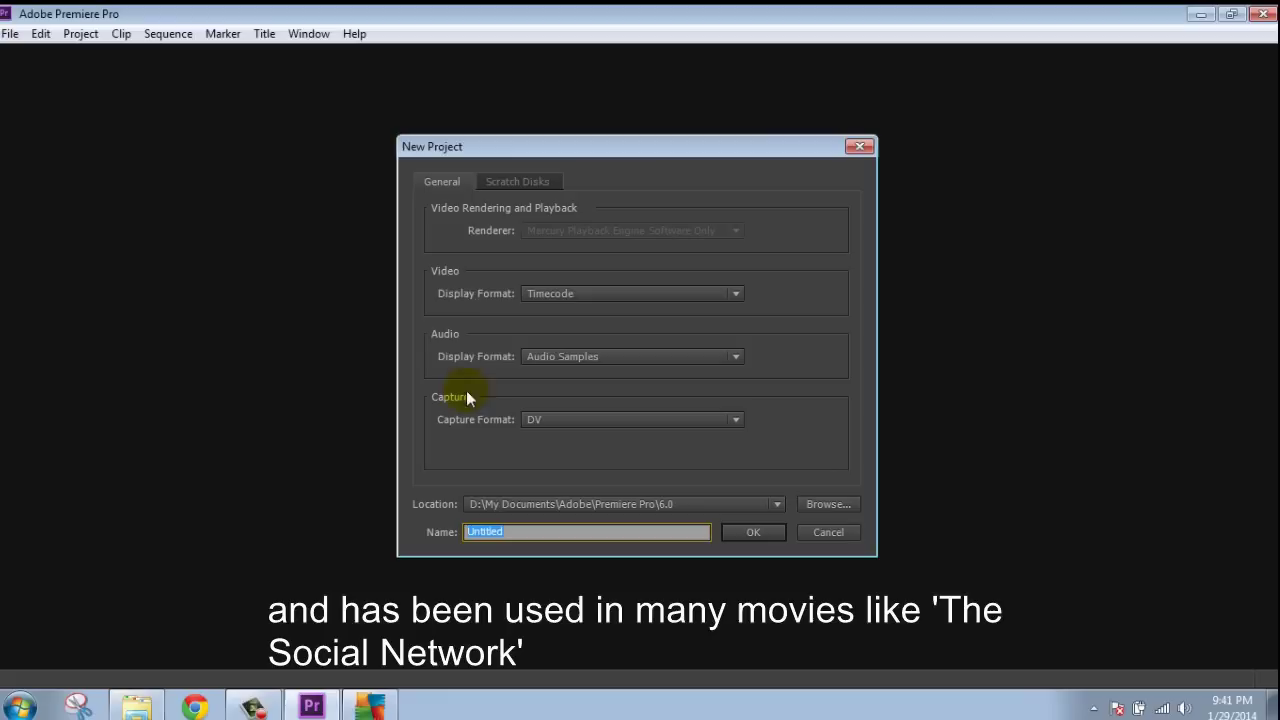
pyautogui.click(518, 184)
pyautogui.click(441, 182)
pyautogui.click(728, 531)
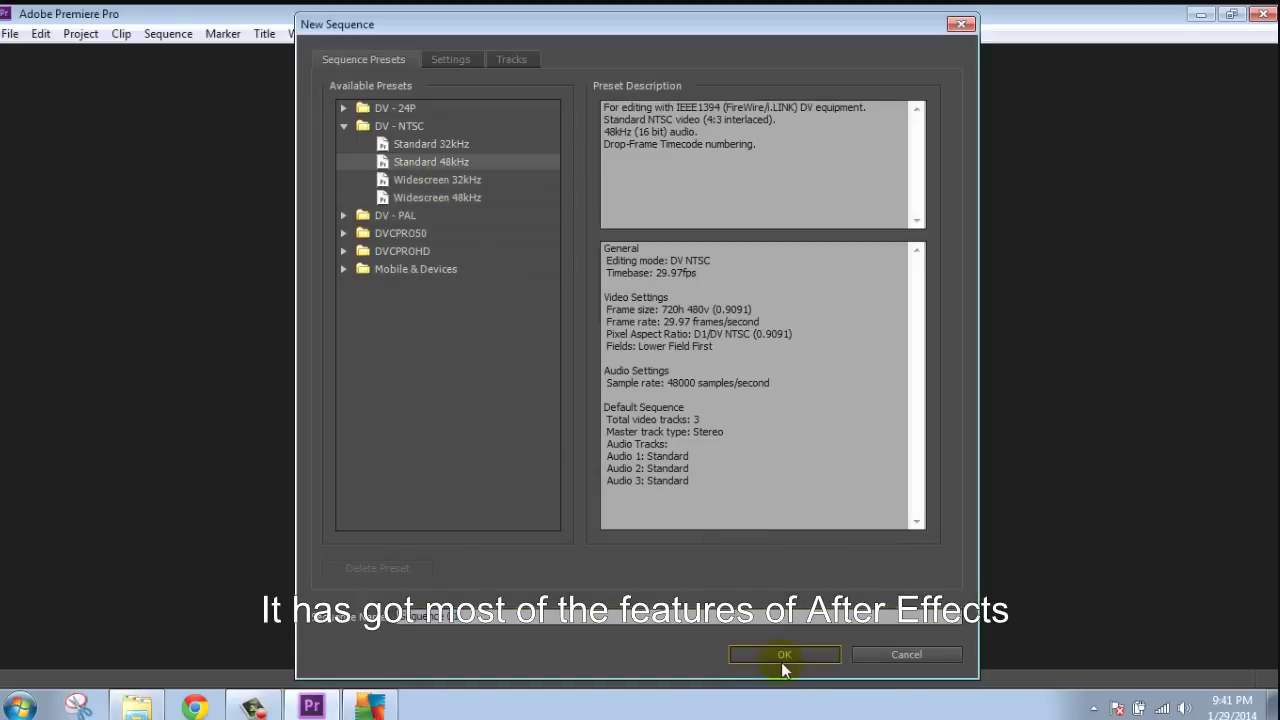
pyautogui.click(777, 658)
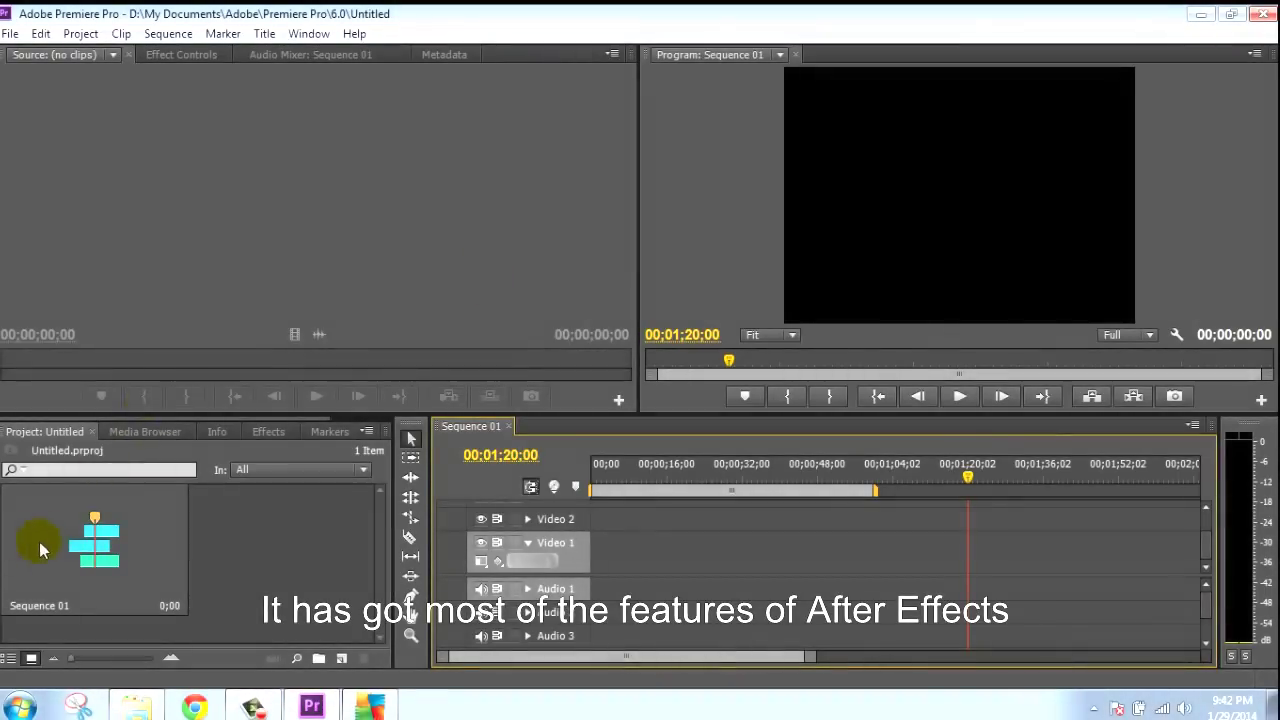
pyautogui.click(140, 530)
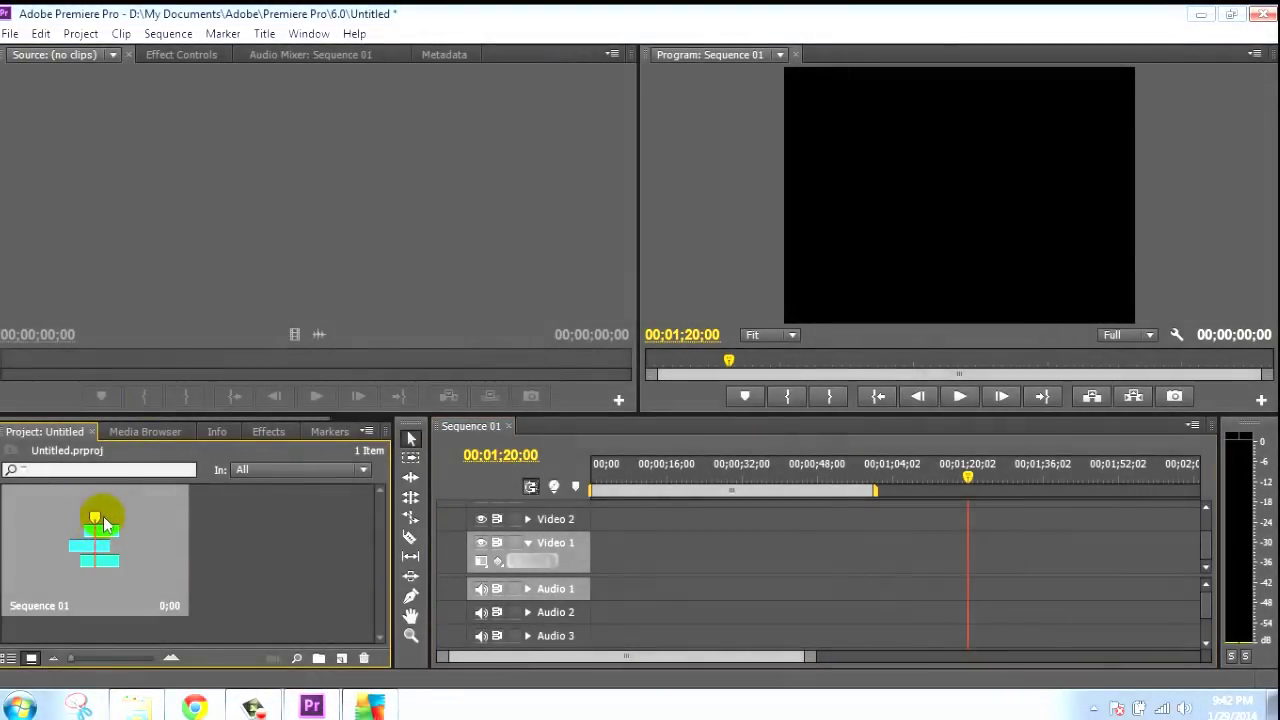
pyautogui.scroll(-3, 826, 550)
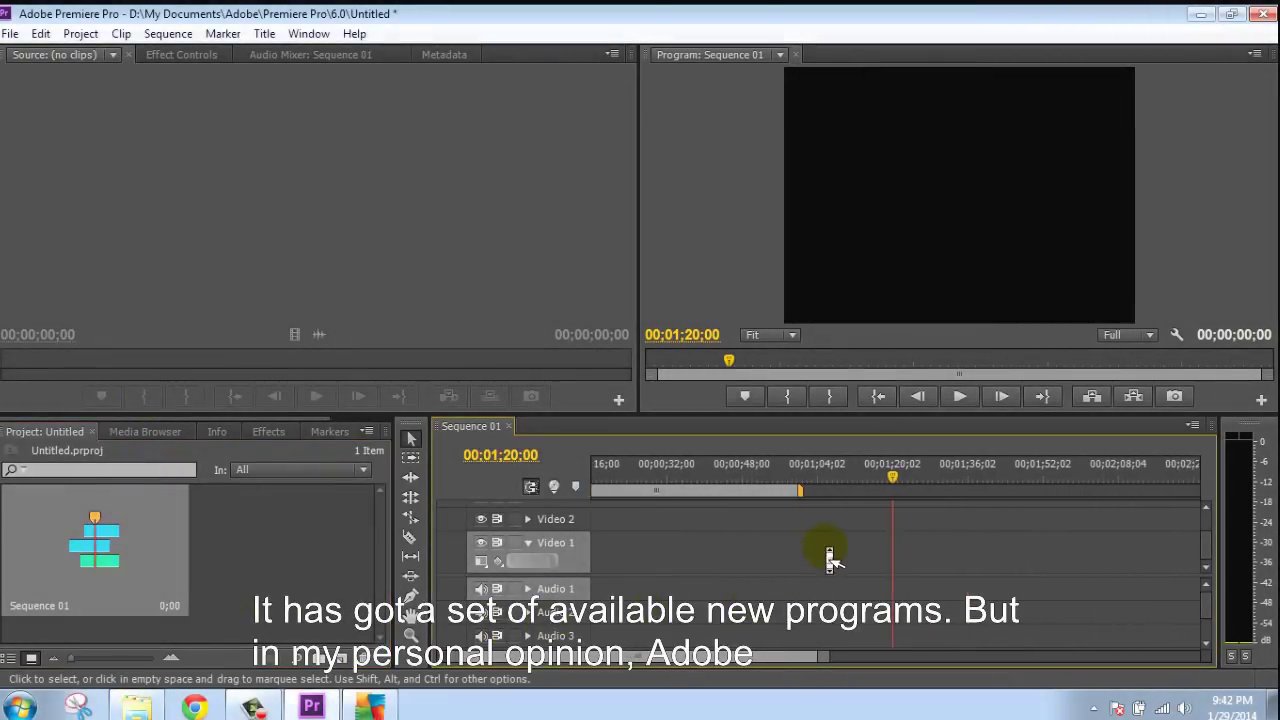
pyautogui.scroll(3, 826, 550)
pyautogui.click(121, 34)
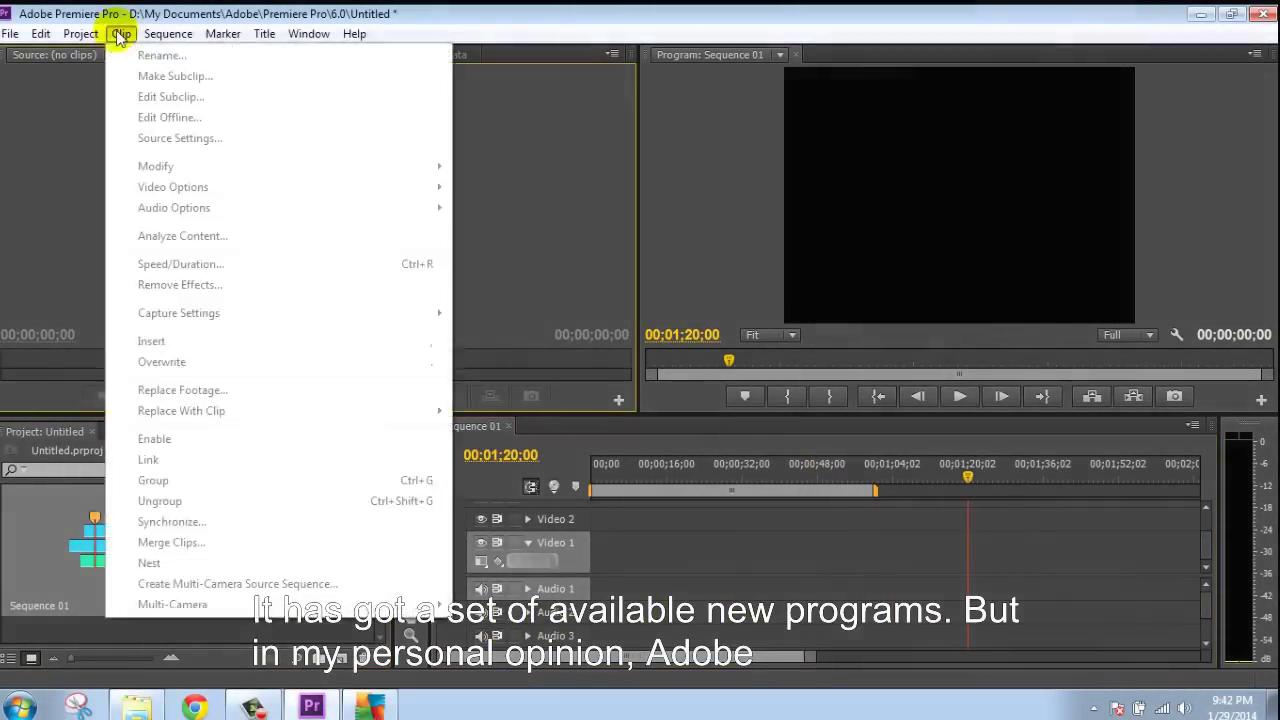
pyautogui.click(121, 34)
pyautogui.click(297, 35)
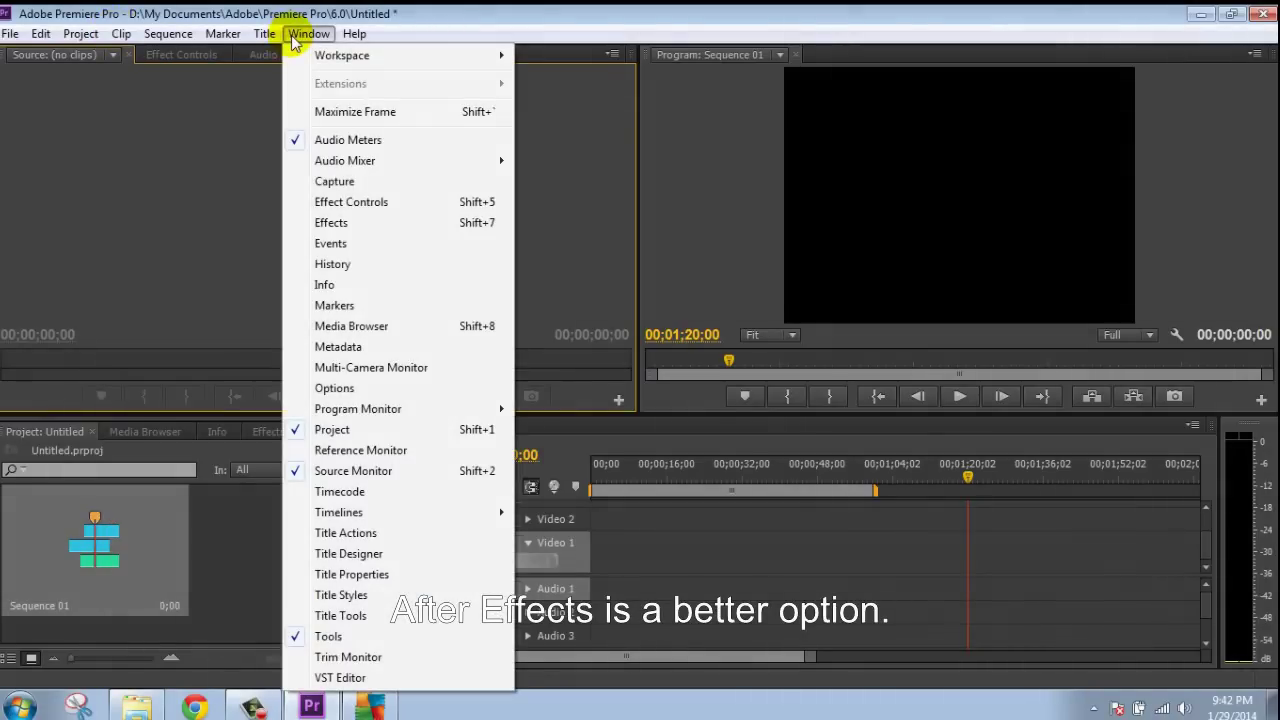
pyautogui.click(297, 35)
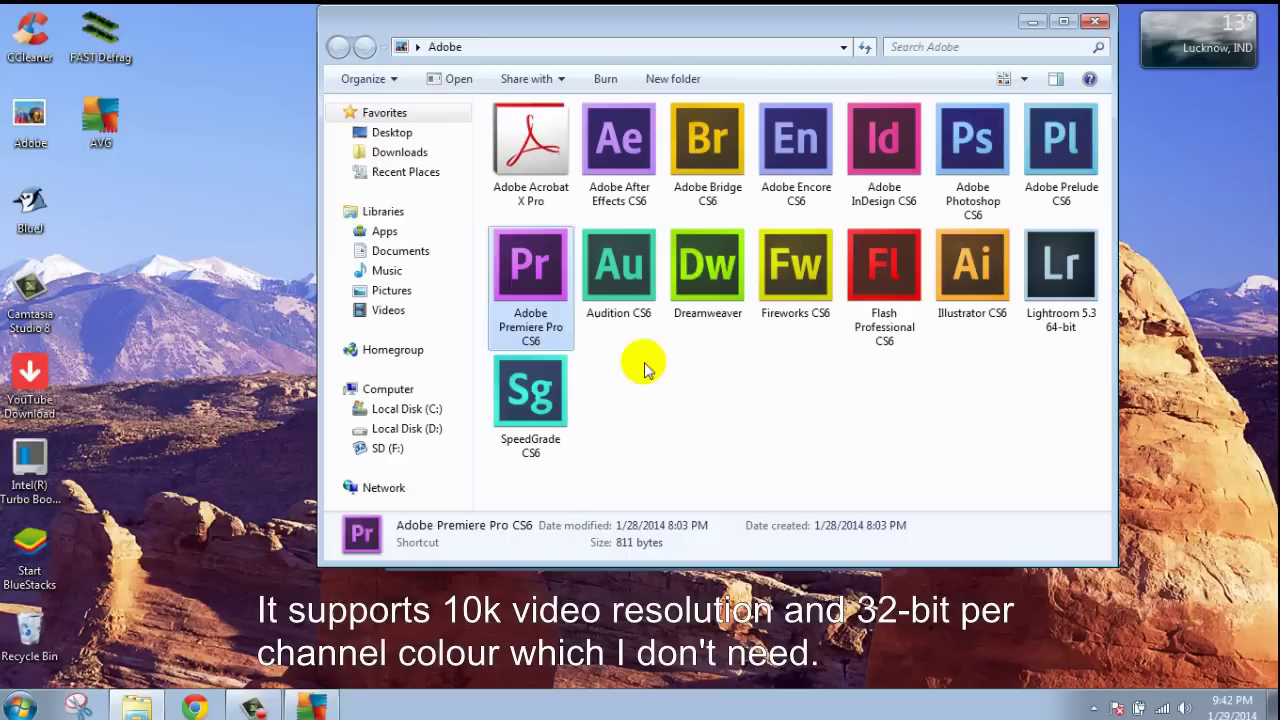
# - Launch Illustrator CS6 from the Adobe folder and open the photo DSC01795
pyautogui.doubleClick(993, 290)
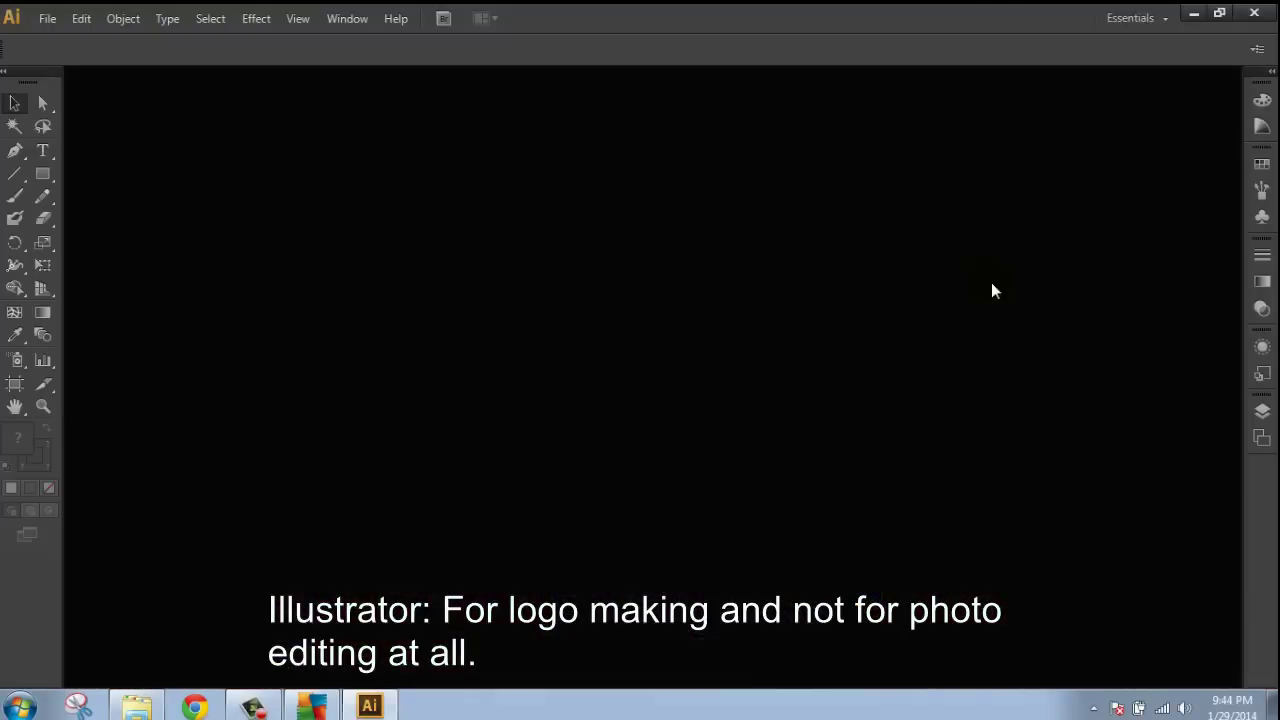
pyautogui.click(45, 17)
pyautogui.click(85, 78)
pyautogui.click(170, 222)
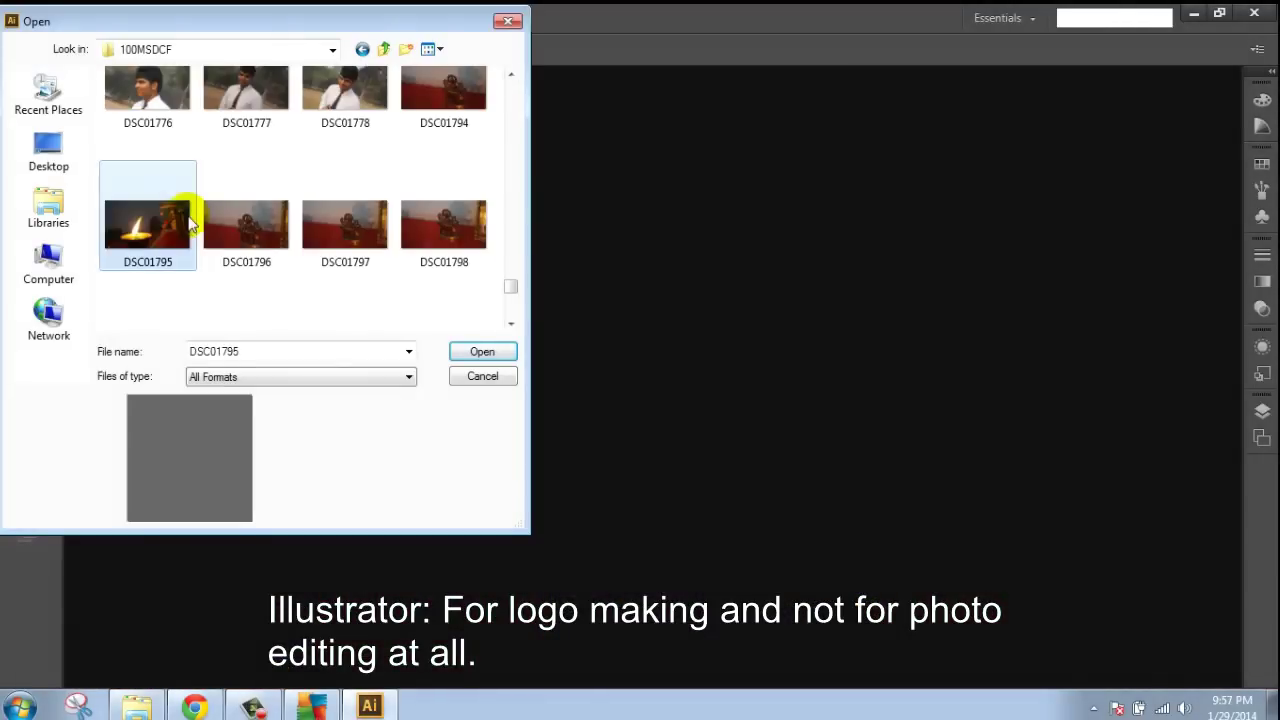
pyautogui.click(480, 350)
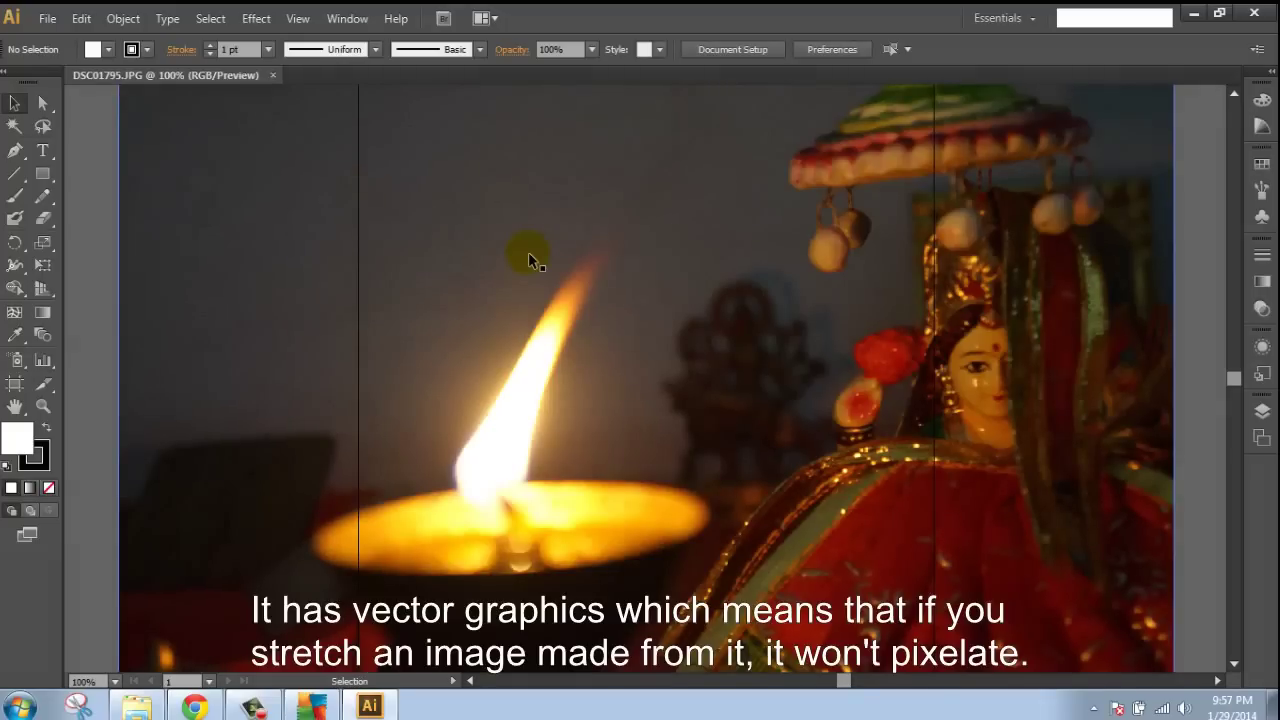
# - Select the photo with the Magic Wand tool and delete it from the artboard
pyautogui.scroll(1, 530, 262)
pyautogui.scroll(-1, 530, 262)
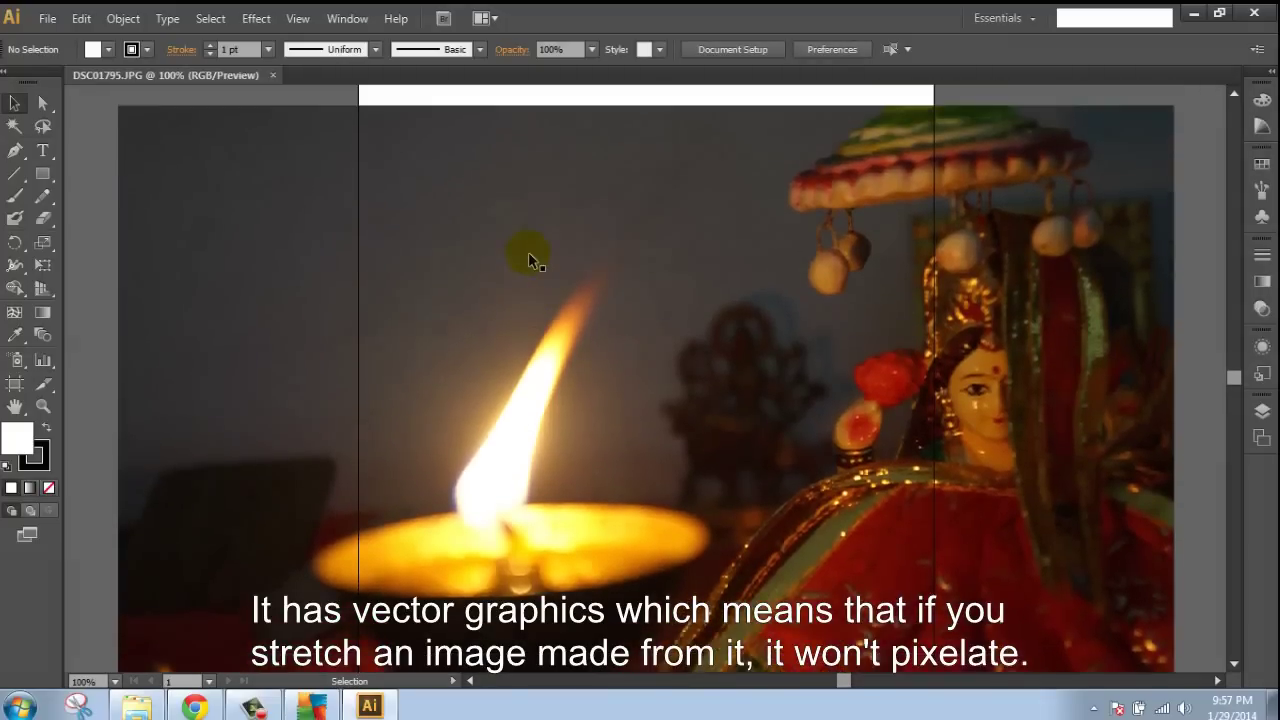
pyautogui.click(15, 127)
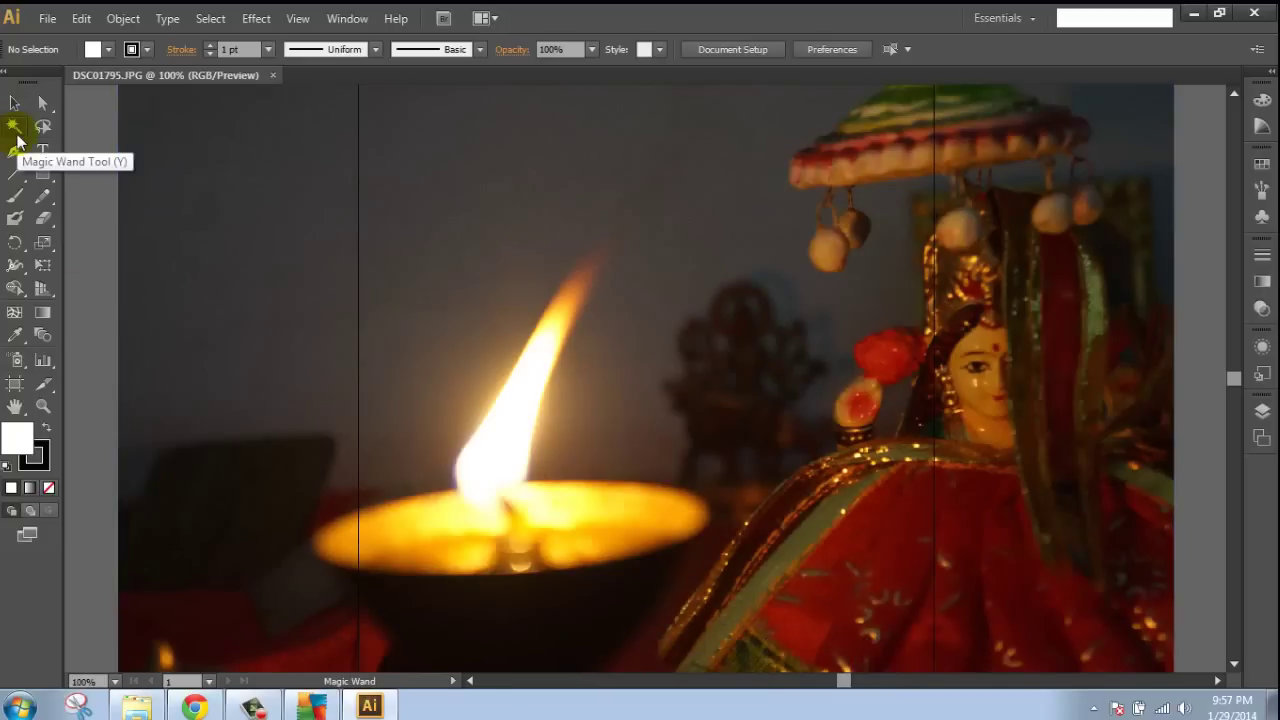
pyautogui.click(631, 260)
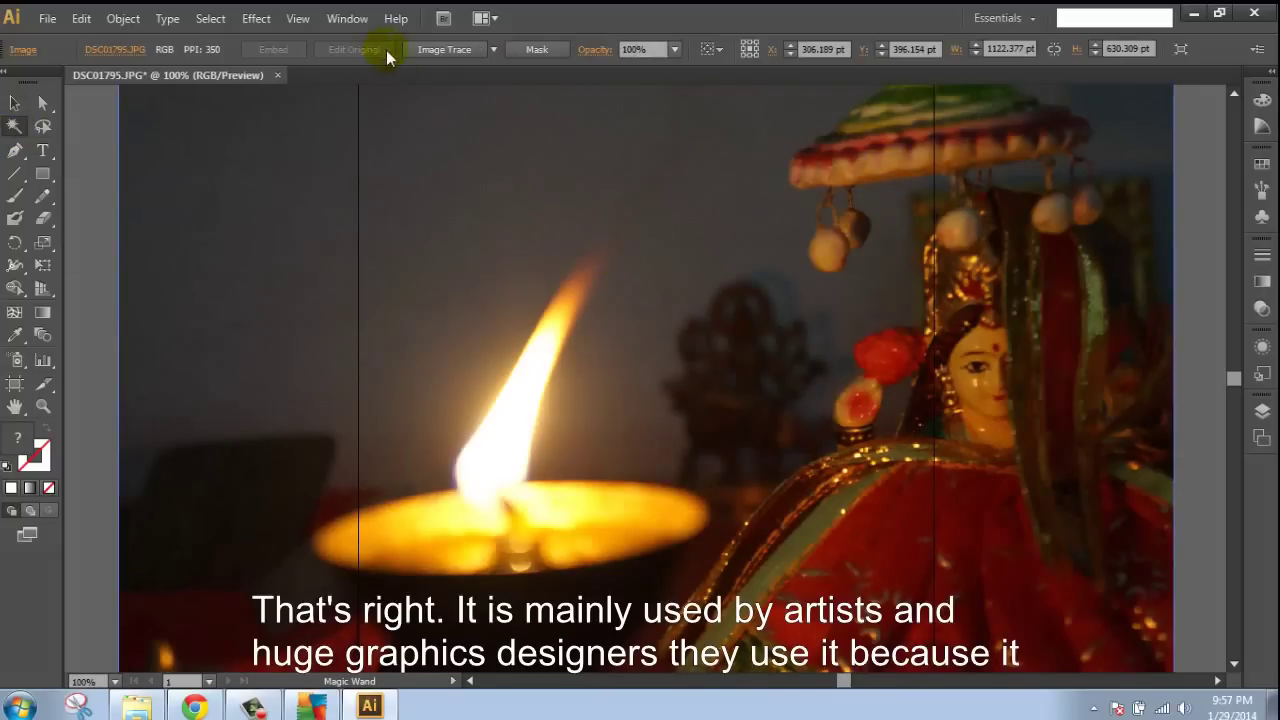
pyautogui.click(124, 19)
pyautogui.click(133, 19)
pyautogui.scroll(3, 645, 105)
pyautogui.press('Delete')
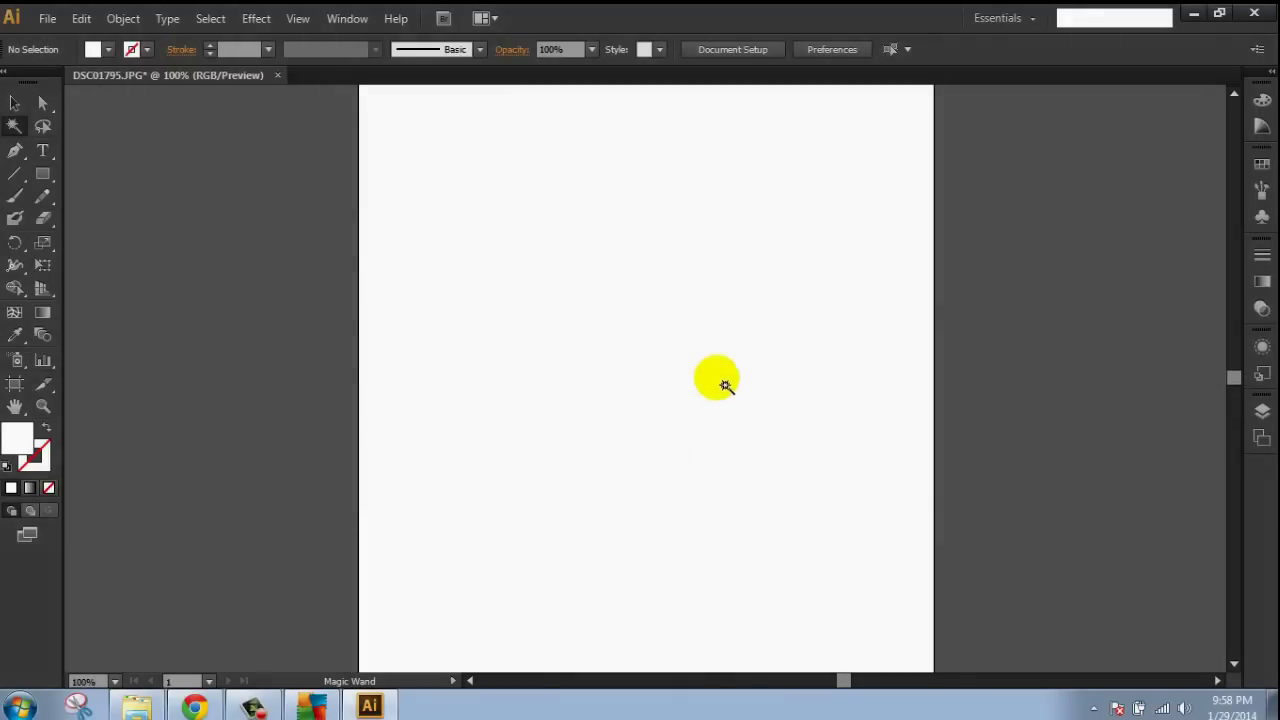
# - Draw diagonal lines on the empty artboard with the Line Segment tool, including one 60.39 pt long at 305.23°
pyautogui.click(35, 283)
pyautogui.doubleClick(14, 173)
pyautogui.click(591, 406)
pyautogui.moveTo(706, 219)
pyautogui.mouseDown()
pyautogui.moveTo(584, 285)
pyautogui.moveTo(466, 434)
pyautogui.mouseUp()
pyautogui.moveTo(569, 335)
pyautogui.mouseDown()
pyautogui.moveTo(609, 390)
pyautogui.moveTo(603, 377)
pyautogui.mouseUp()
pyautogui.click(603, 334)
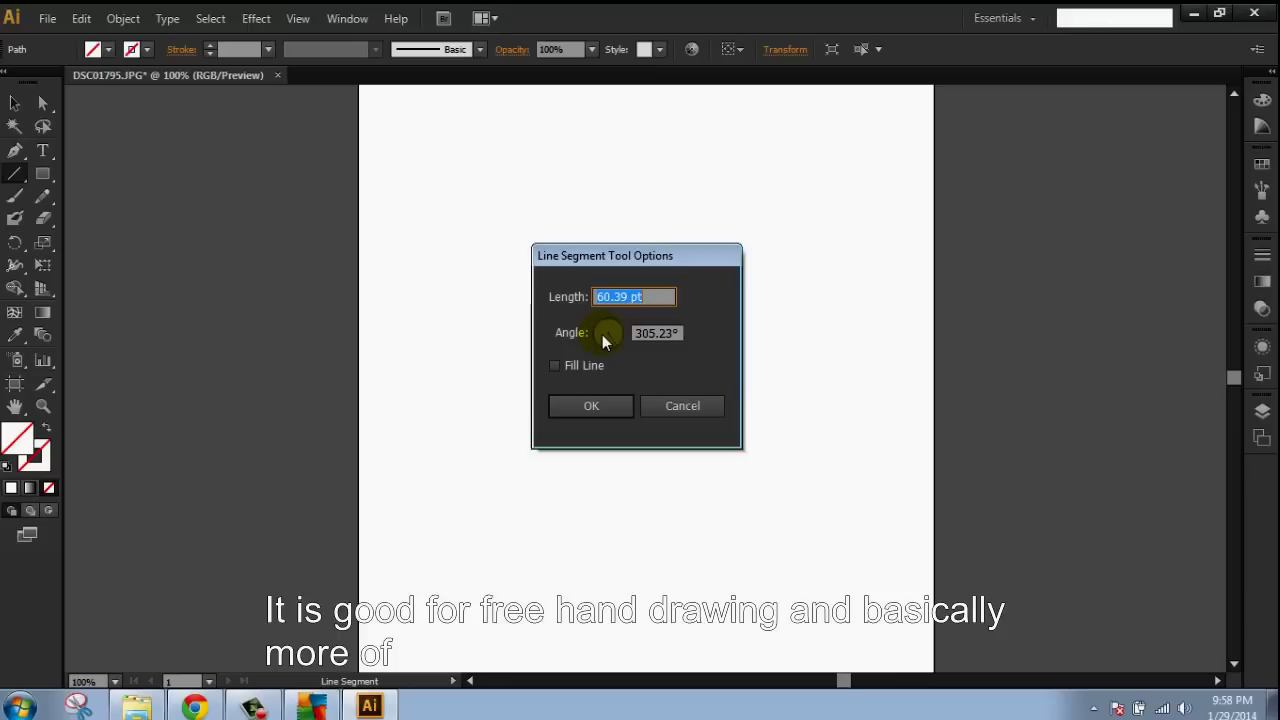
pyautogui.click(589, 407)
# - Draw a short horizontal line near the artboard's middle and place a second one of the same length just beside it
pyautogui.moveTo(640, 335)
pyautogui.mouseDown()
pyautogui.moveTo(646, 363)
pyautogui.moveTo(591, 391)
pyautogui.moveTo(568, 334)
pyautogui.mouseUp()
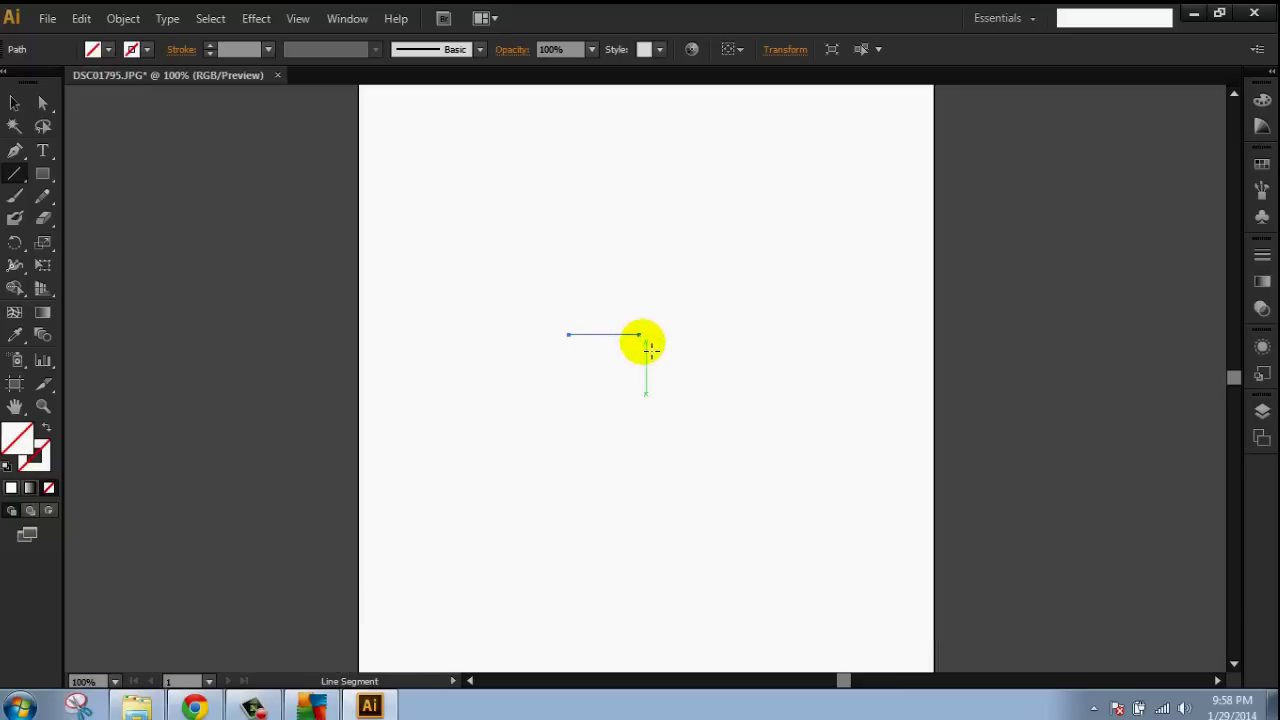
pyautogui.click(646, 337)
pyautogui.click(606, 408)
pyautogui.rightClick(607, 403)
pyautogui.click(508, 351)
pyautogui.click(679, 405)
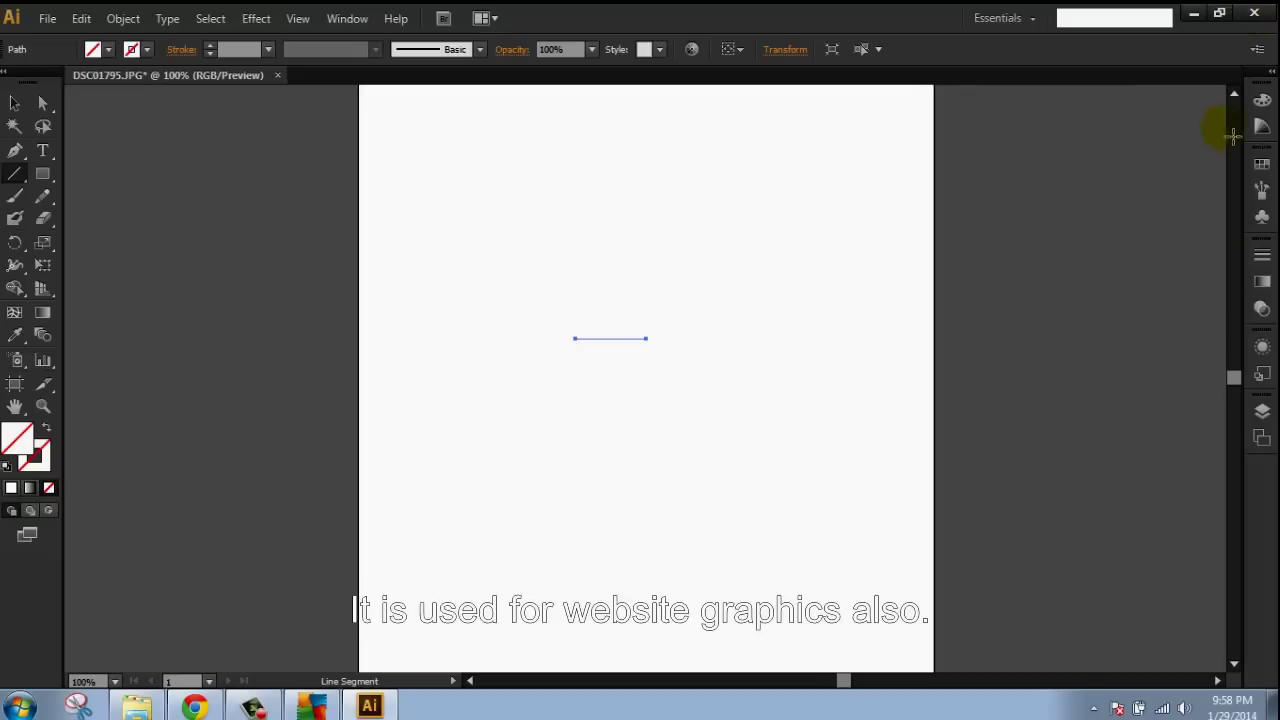
# - Show the Brushes and Color panels to examine the available drawing options
pyautogui.click(1274, 206)
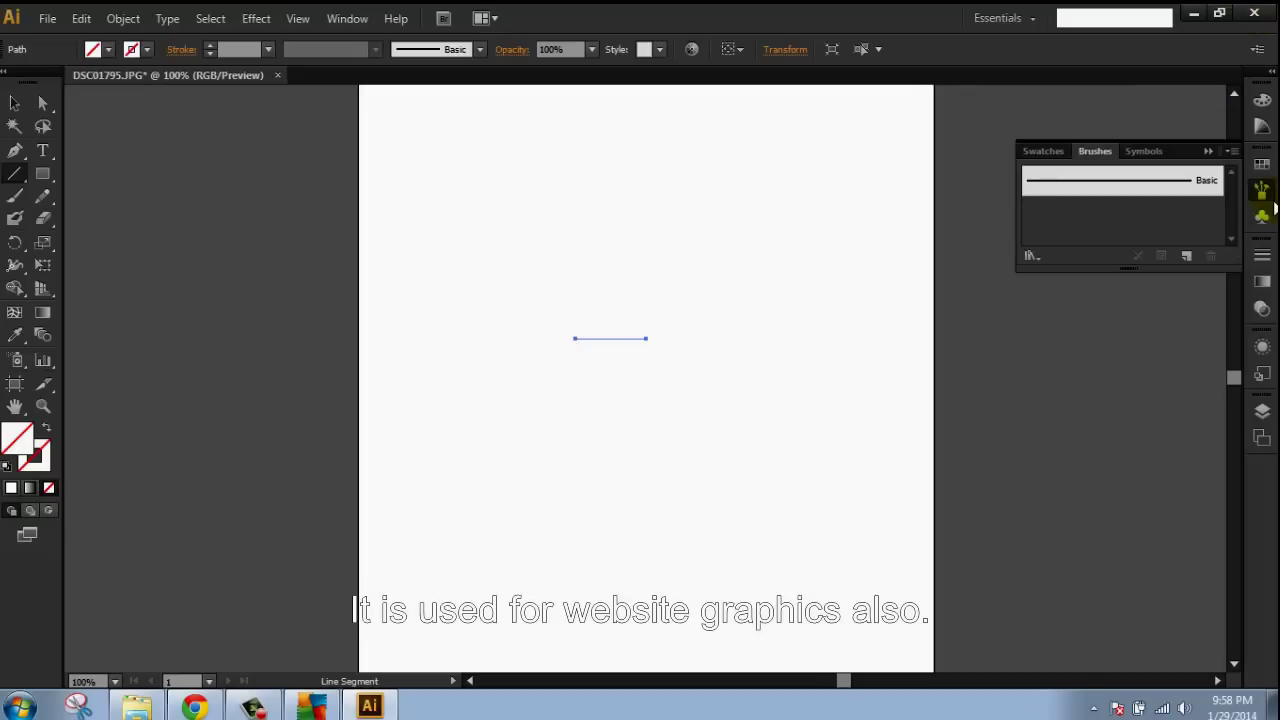
pyautogui.click(1259, 102)
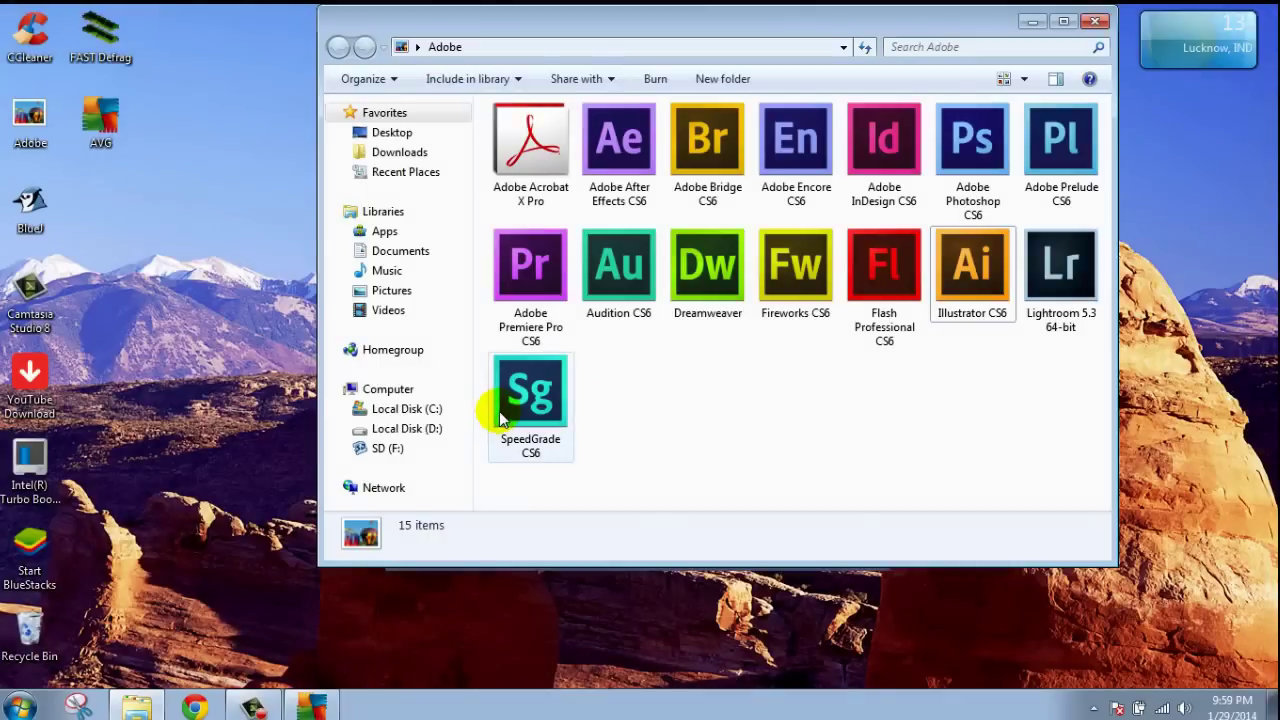
# - Launch SpeedGrade CS6 from the Adobe folder and close the extra Desktop tab
pyautogui.doubleClick(515, 398)
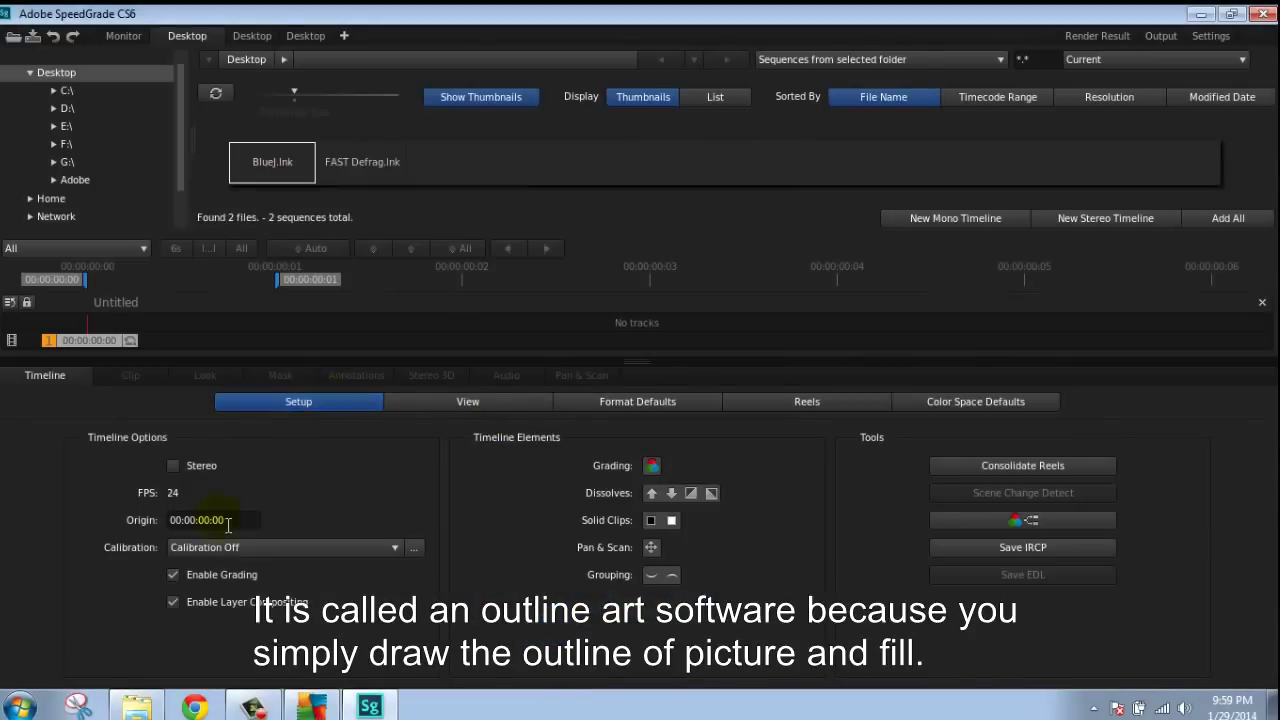
pyautogui.click(209, 548)
pyautogui.click(209, 548)
pyautogui.click(343, 35)
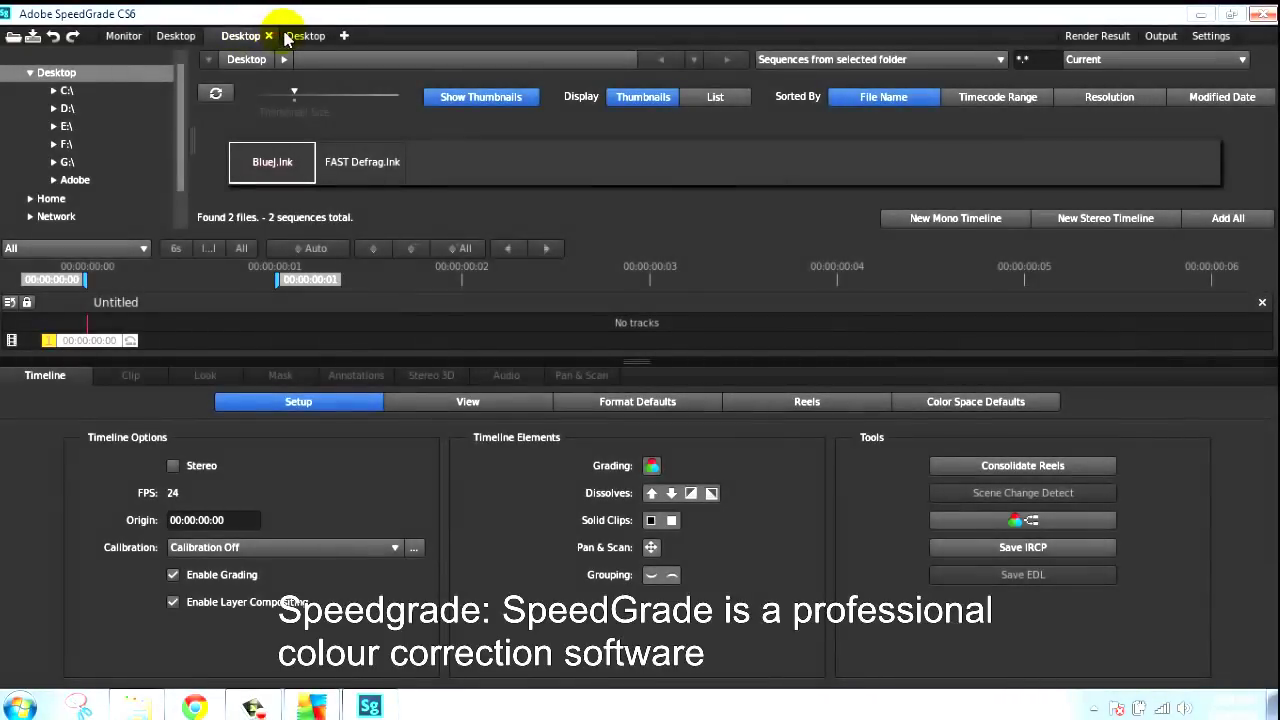
pyautogui.click(322, 36)
# - Browse drive D: to the AE Convert folder inside Videos
pyautogui.moveTo(264, 168)
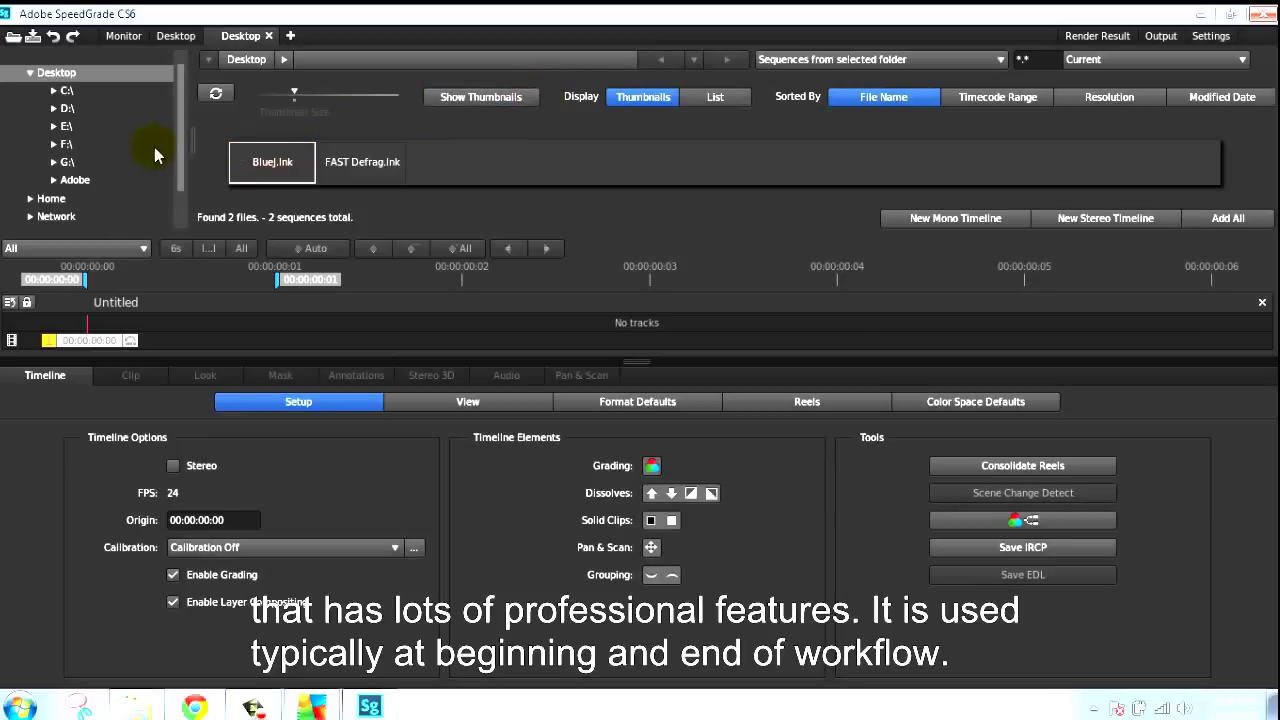
pyautogui.click(91, 109)
pyautogui.scroll(-3, 110, 143)
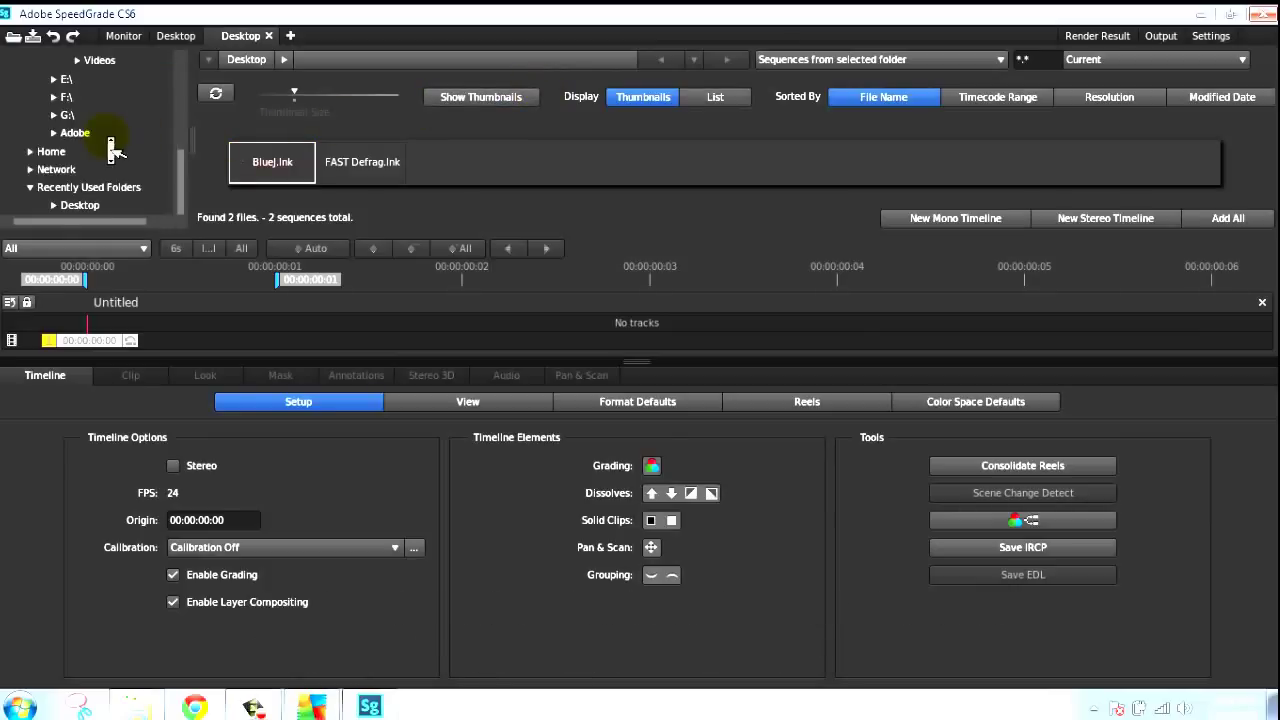
pyautogui.click(98, 60)
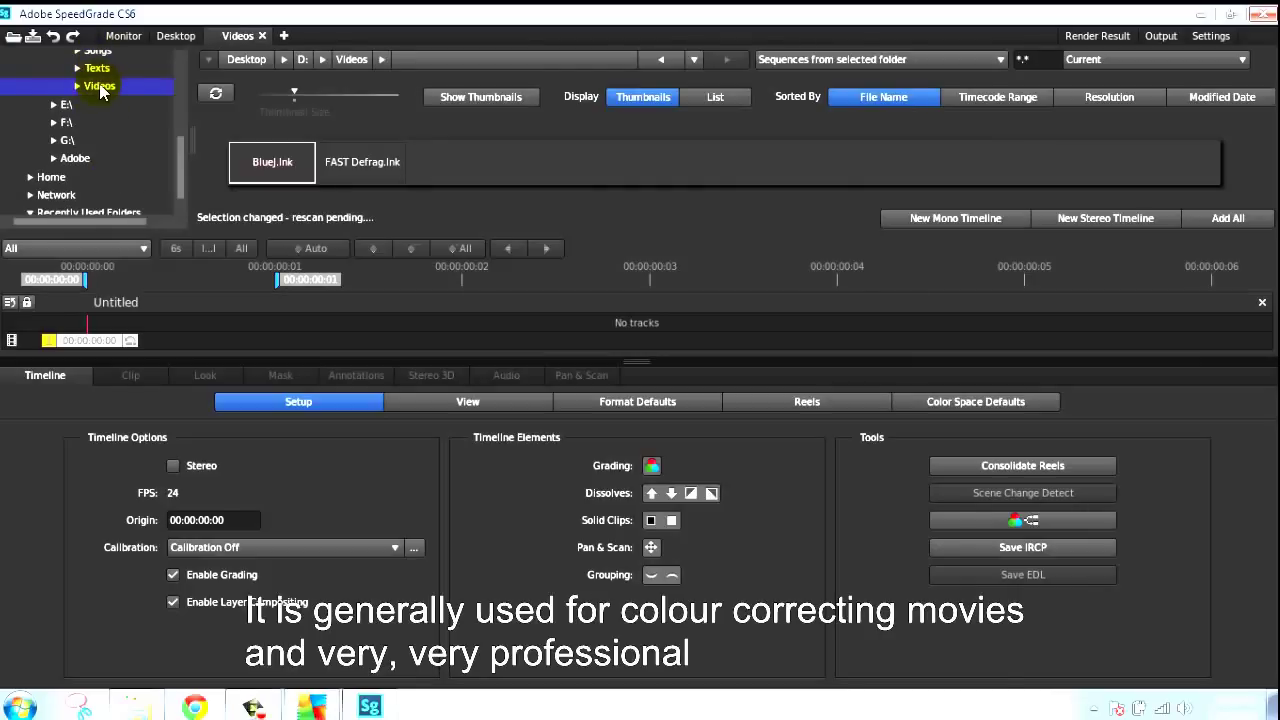
pyautogui.click(77, 87)
pyautogui.click(112, 103)
# - Select the AE_AE_Comp 1 clip and sort the folder's files by modified date
pyautogui.click(276, 166)
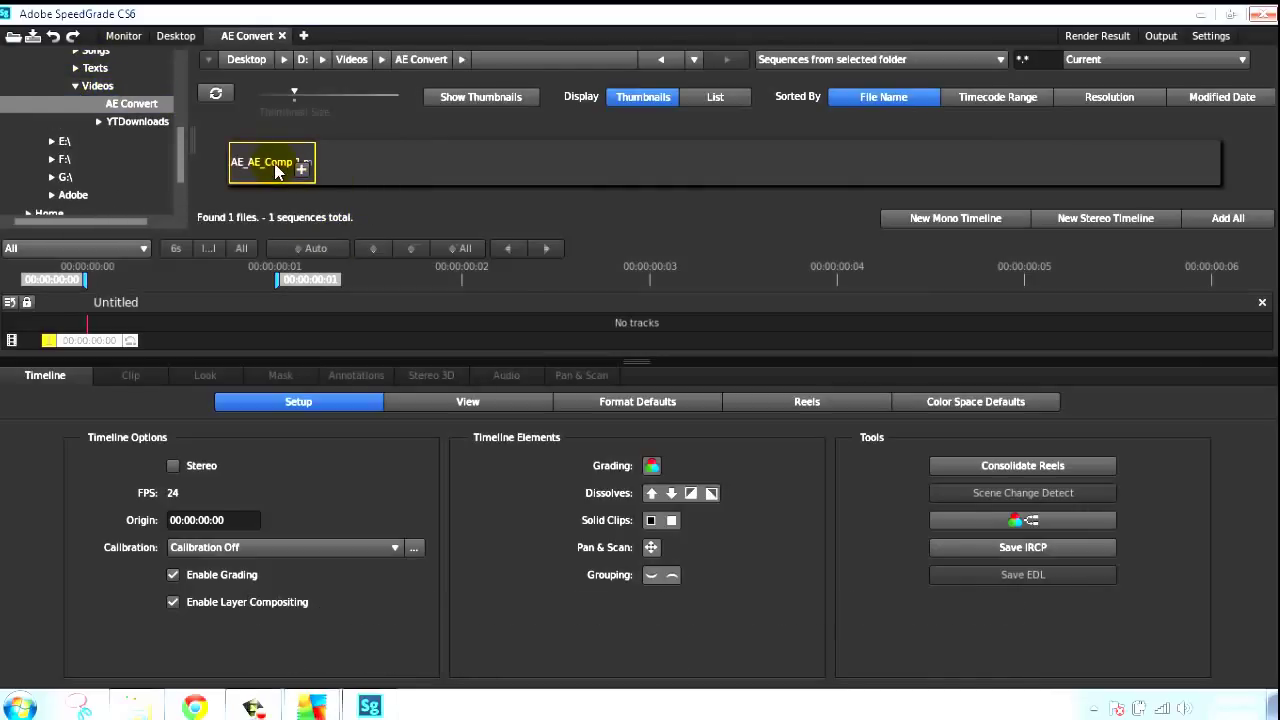
pyautogui.click(1080, 97)
pyautogui.click(1190, 100)
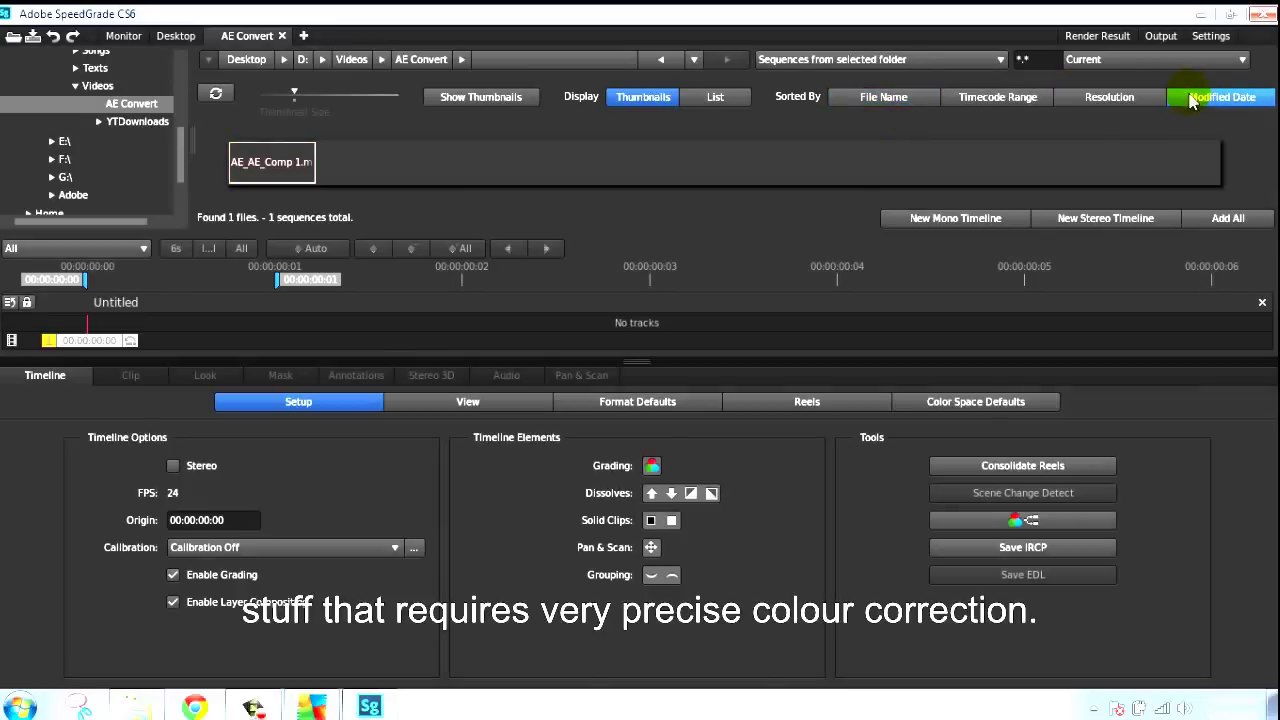
# - Create a new stereo timeline and rebuild all of its reels
pyautogui.click(1085, 218)
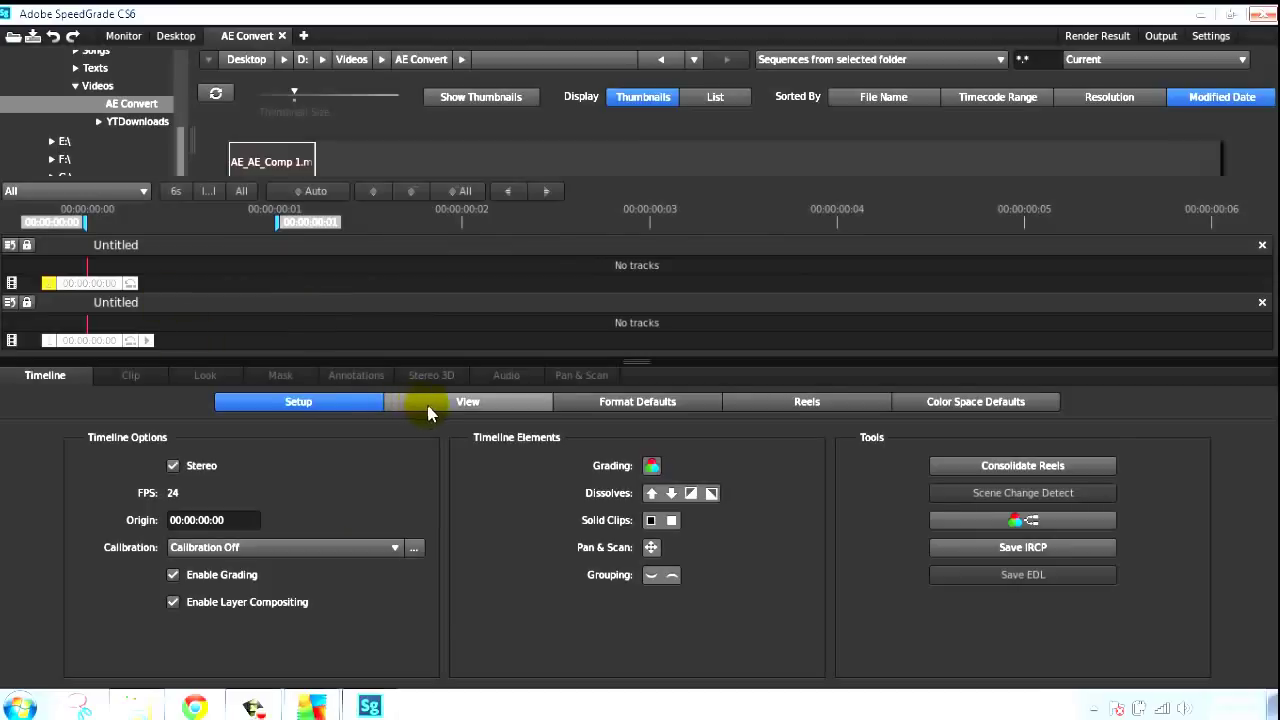
pyautogui.click(836, 398)
pyautogui.click(281, 442)
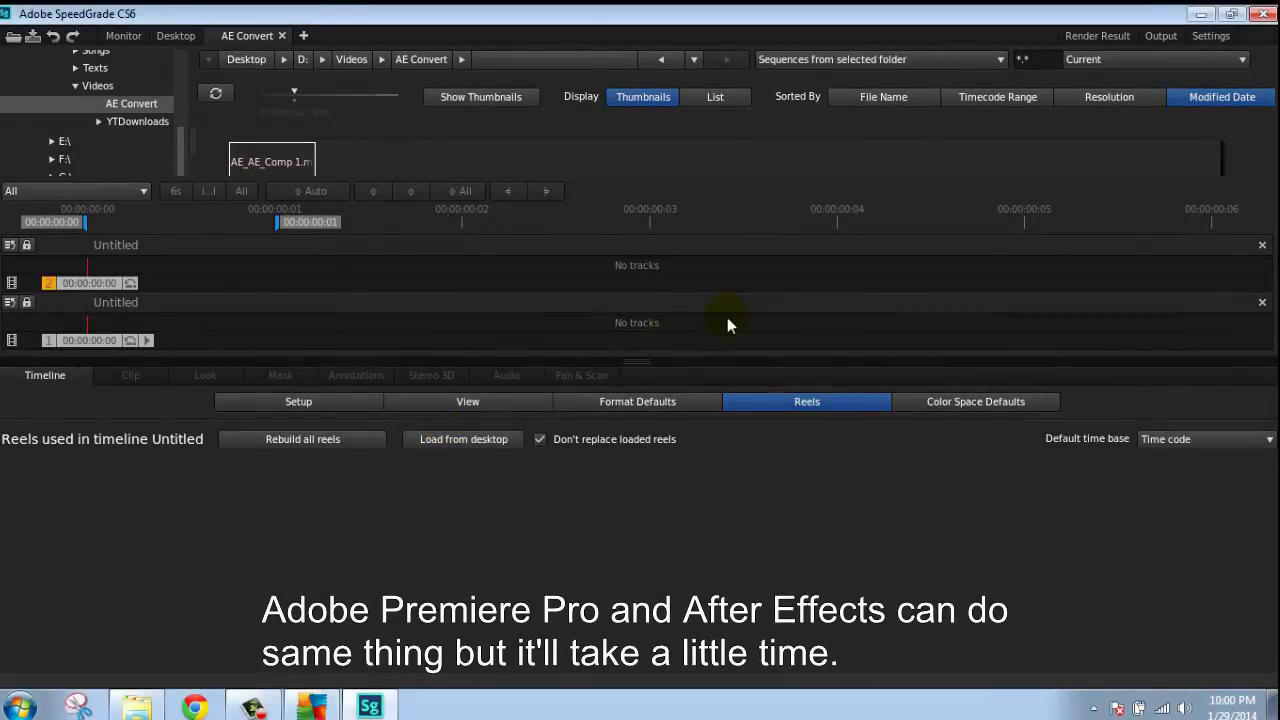